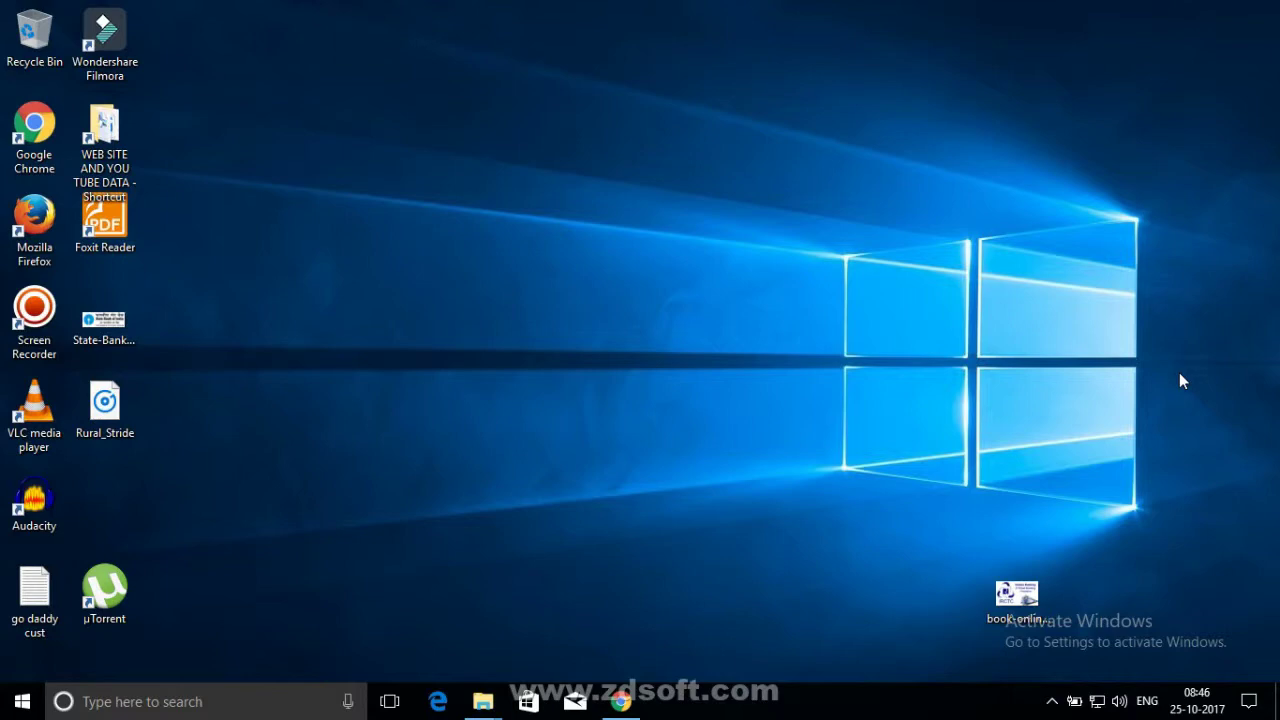
Step: Switch to Chrome and open the onlinesbi.com website
click(621, 701)
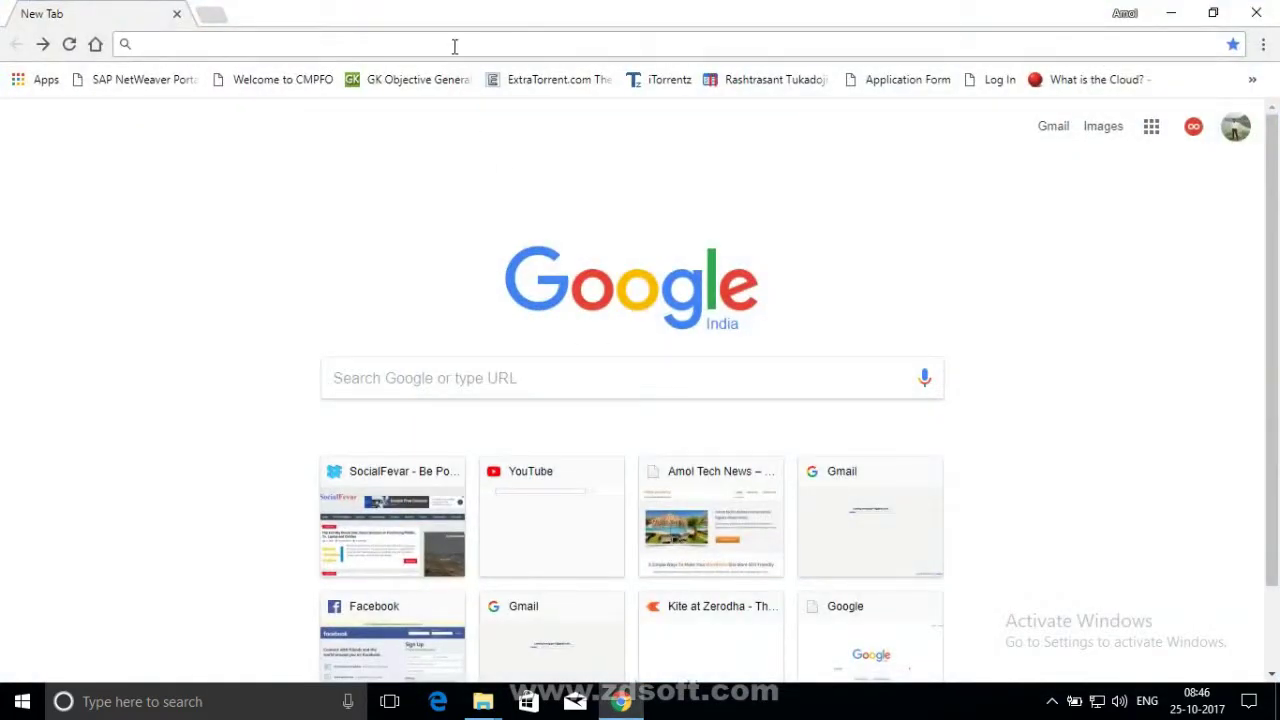
text(onlin)
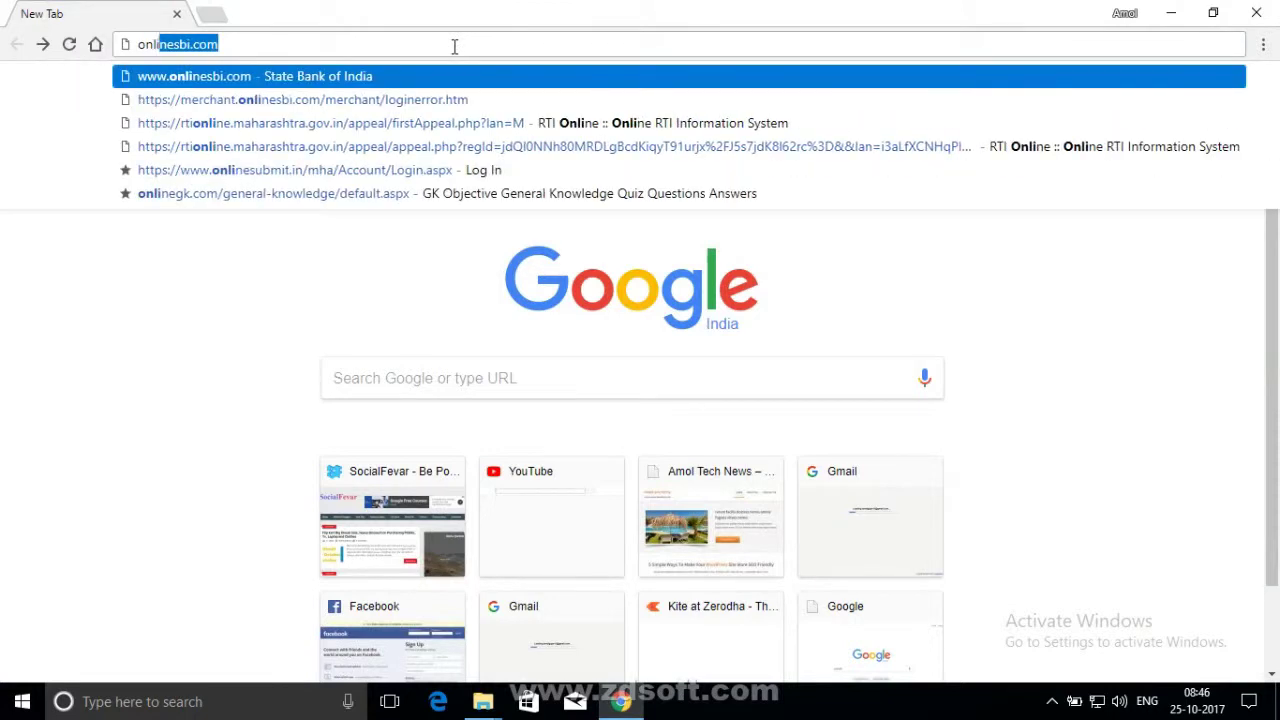
text(e)
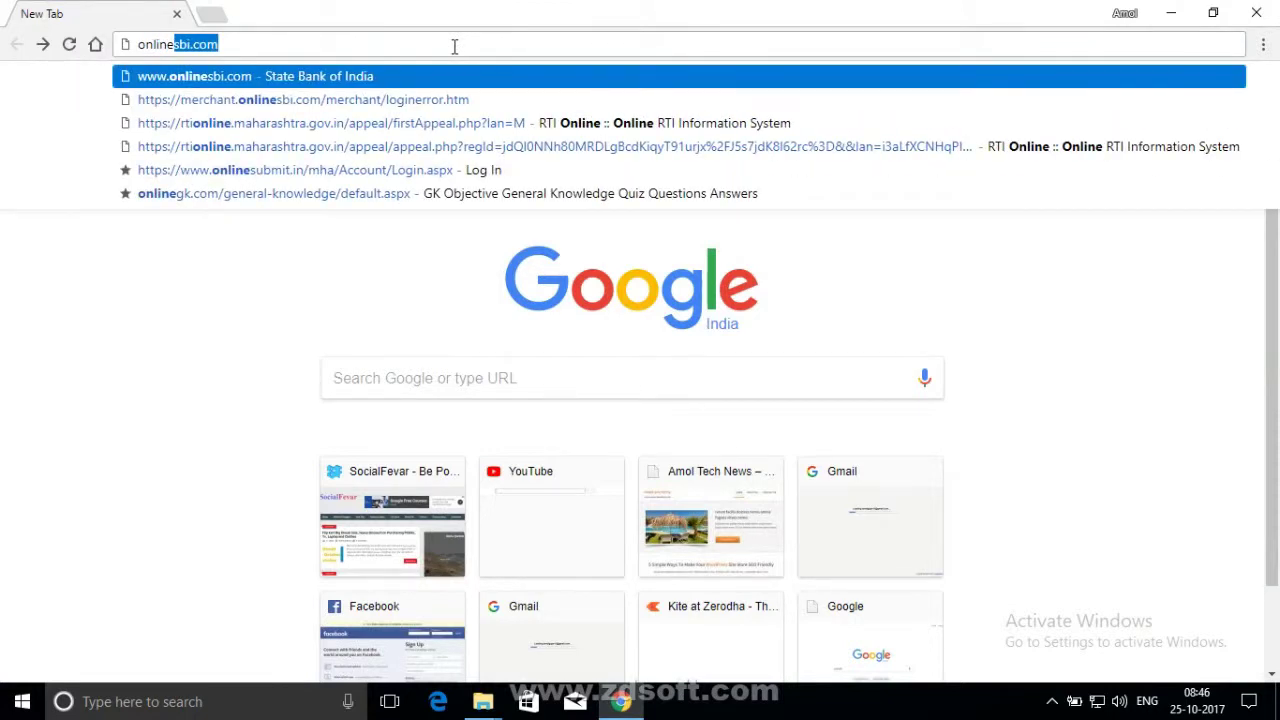
text(sbi.com)
key(Return)
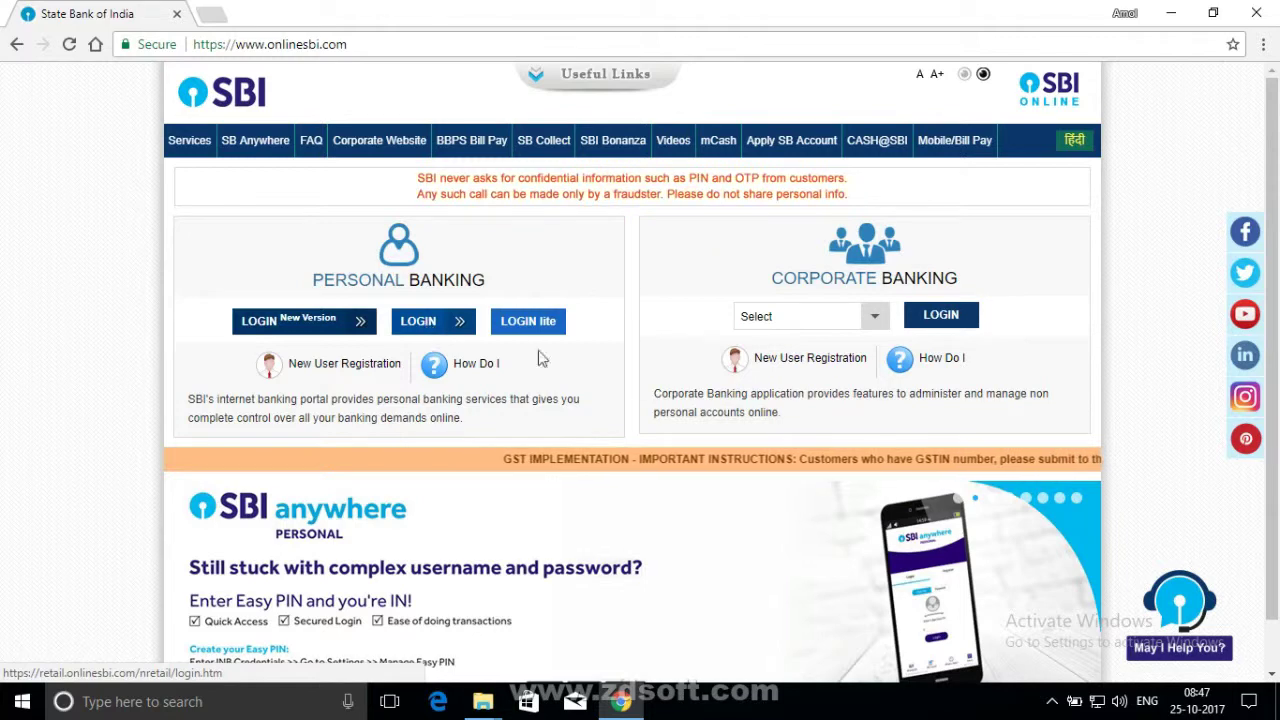
Step: Continue to the standard Personal Banking login and sign in with the account username and login password
click(432, 328)
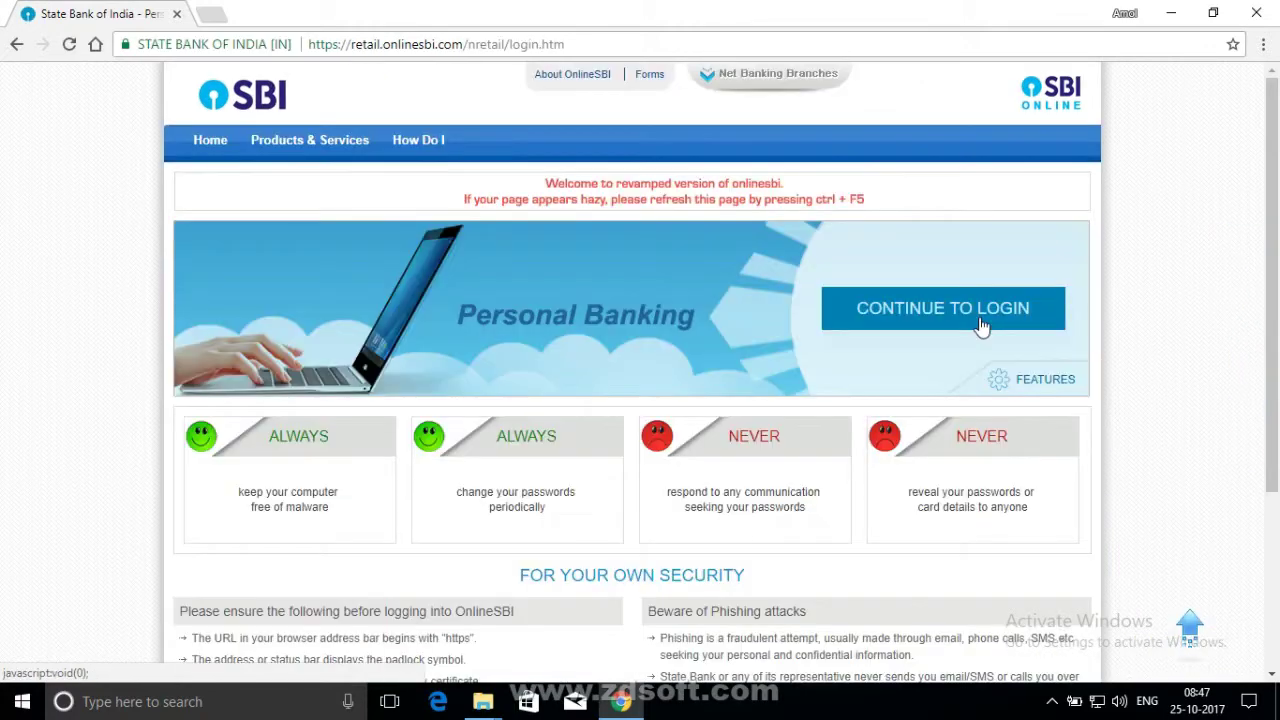
click(948, 309)
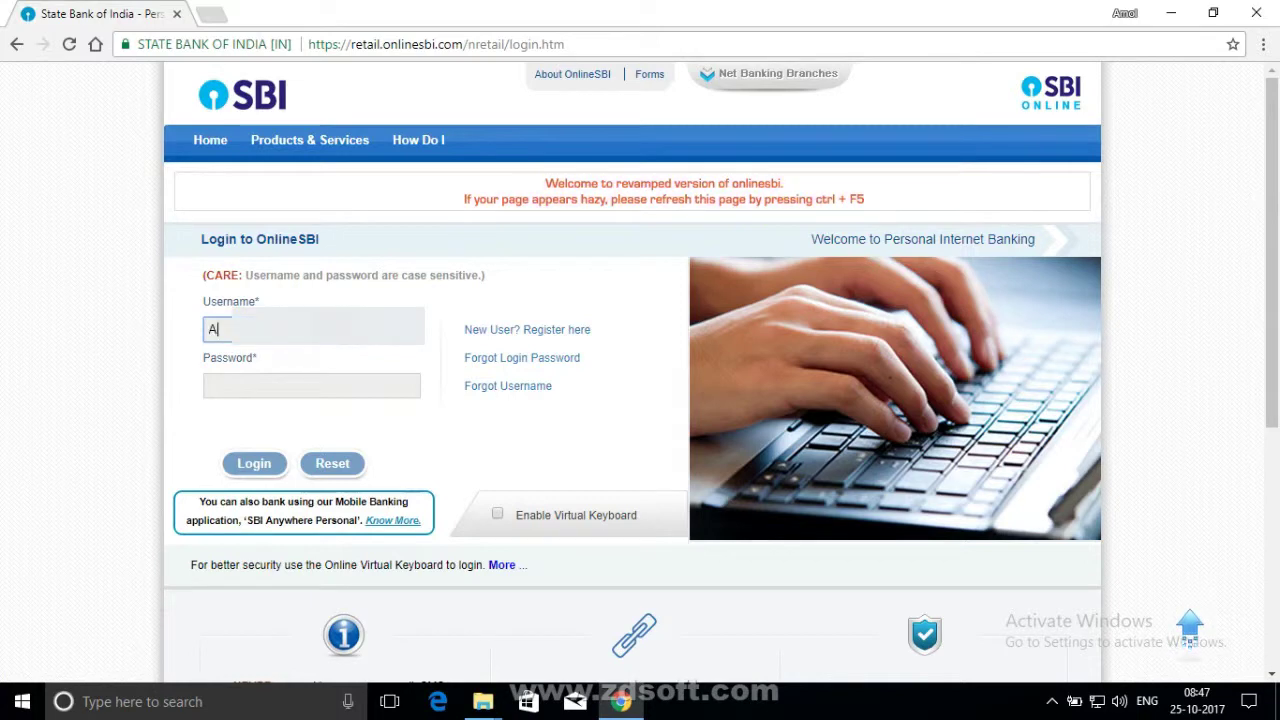
text(AMI)
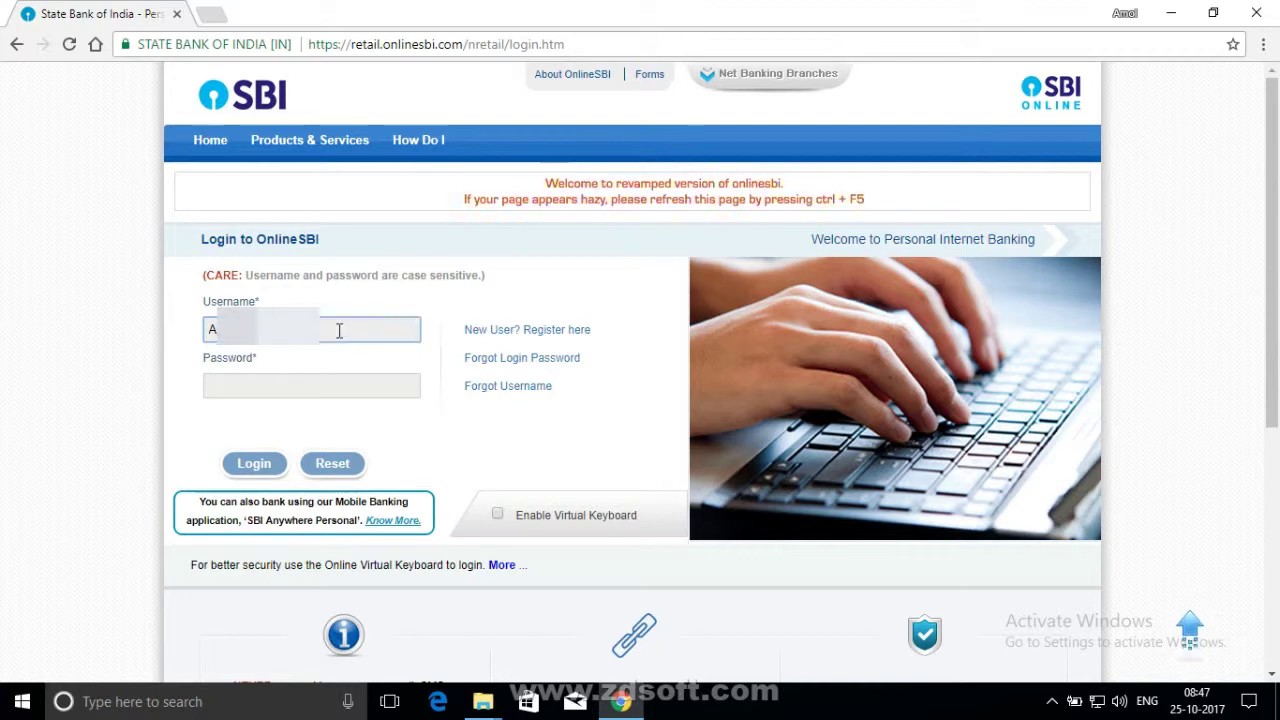
click(329, 386)
text(•)
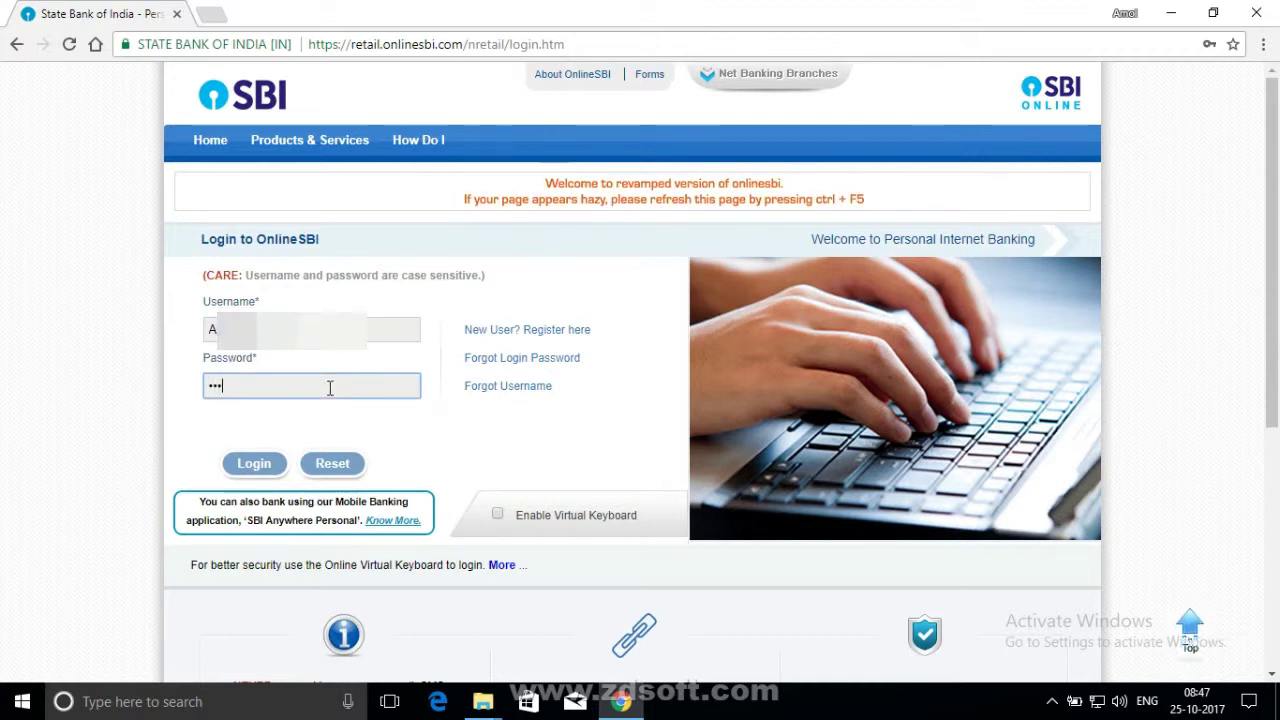
text(••••••)
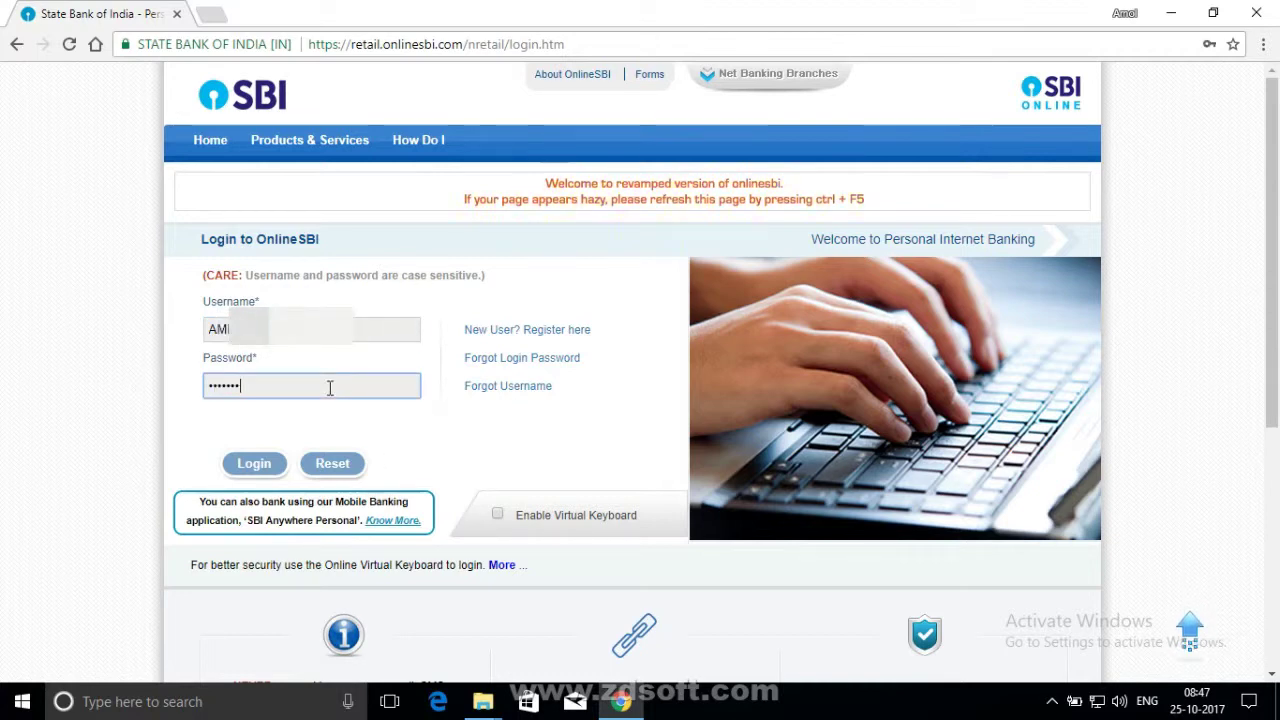
click(252, 462)
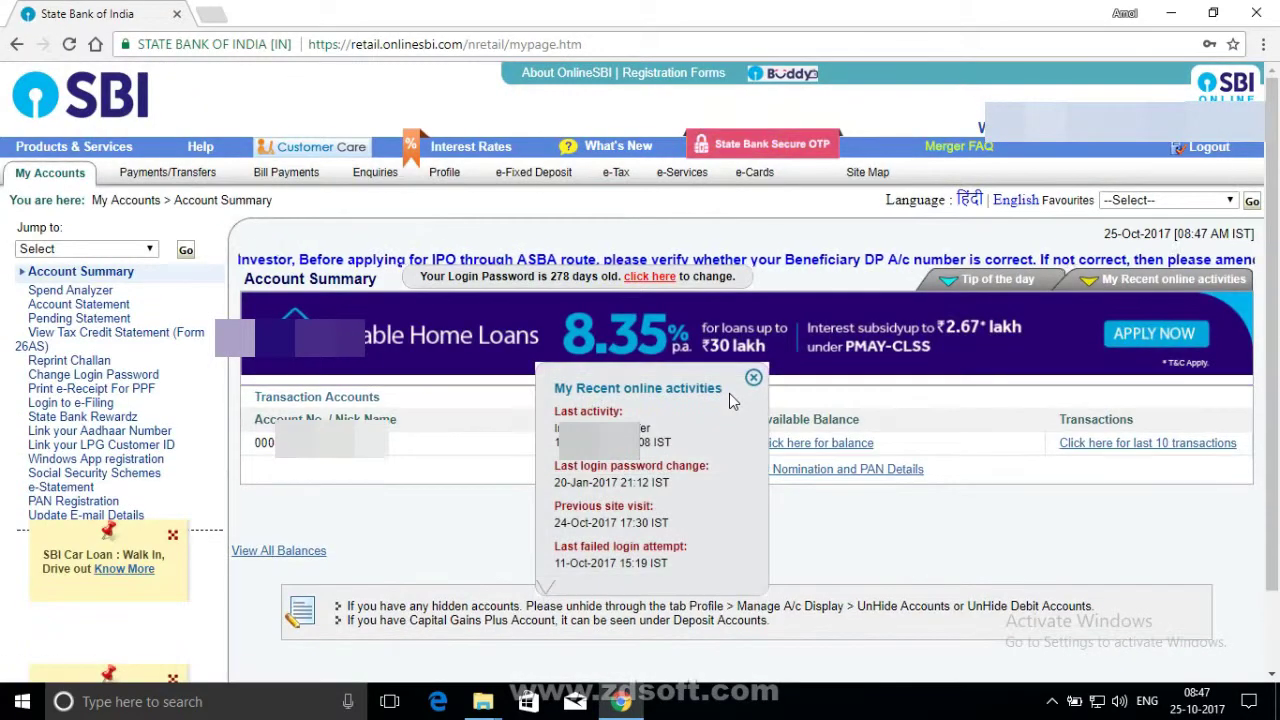
Step: Dismiss the recent online activities pop-up and open the Payments/Transfers page
click(753, 377)
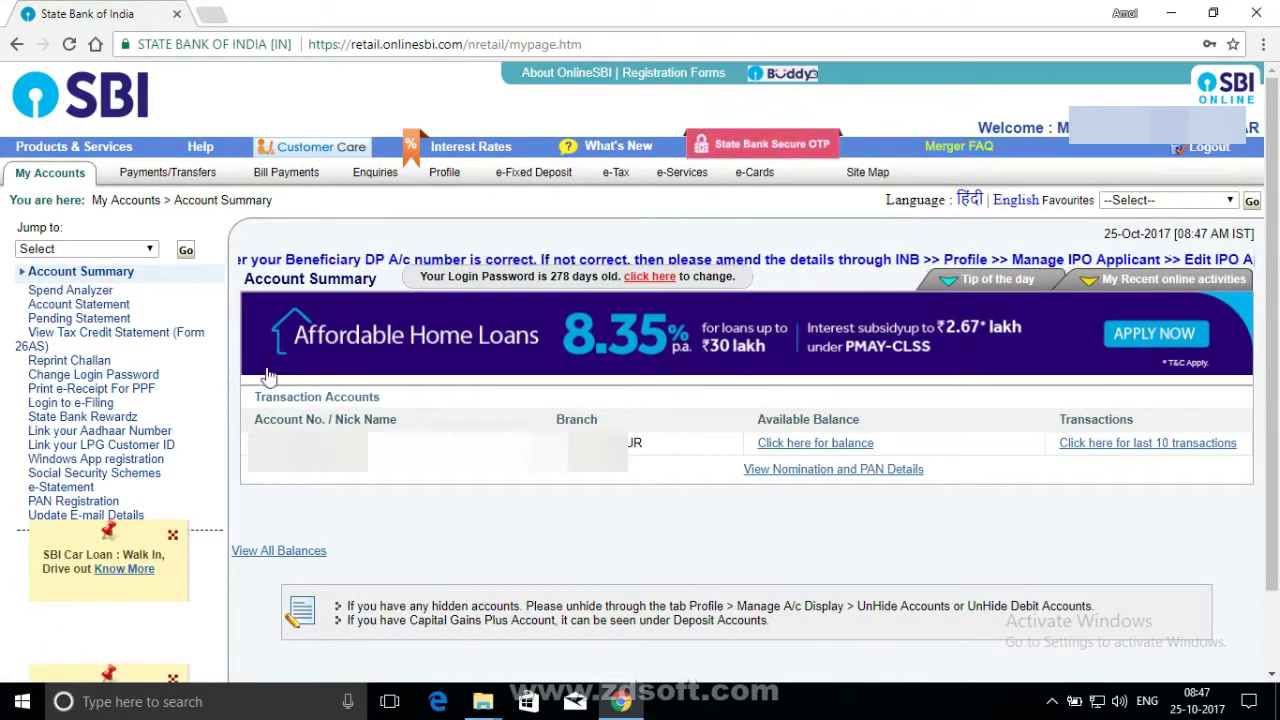
click(157, 178)
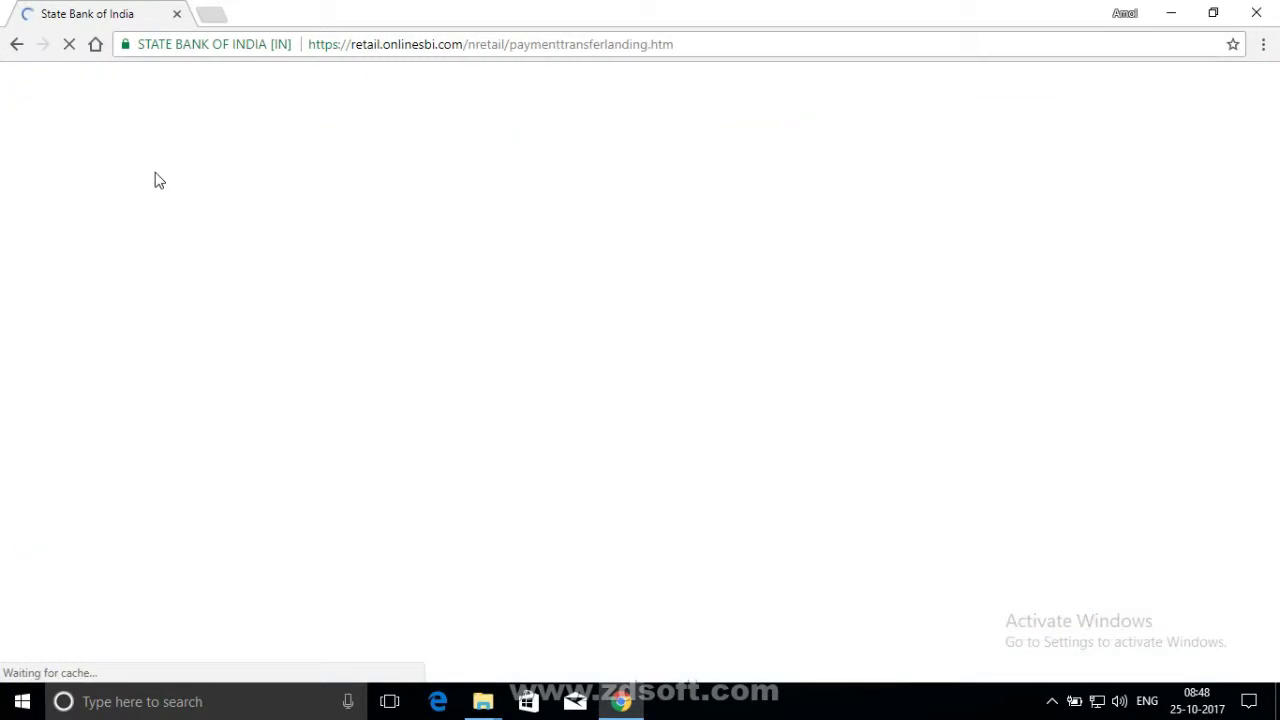
scroll(685, 398, down, 2)
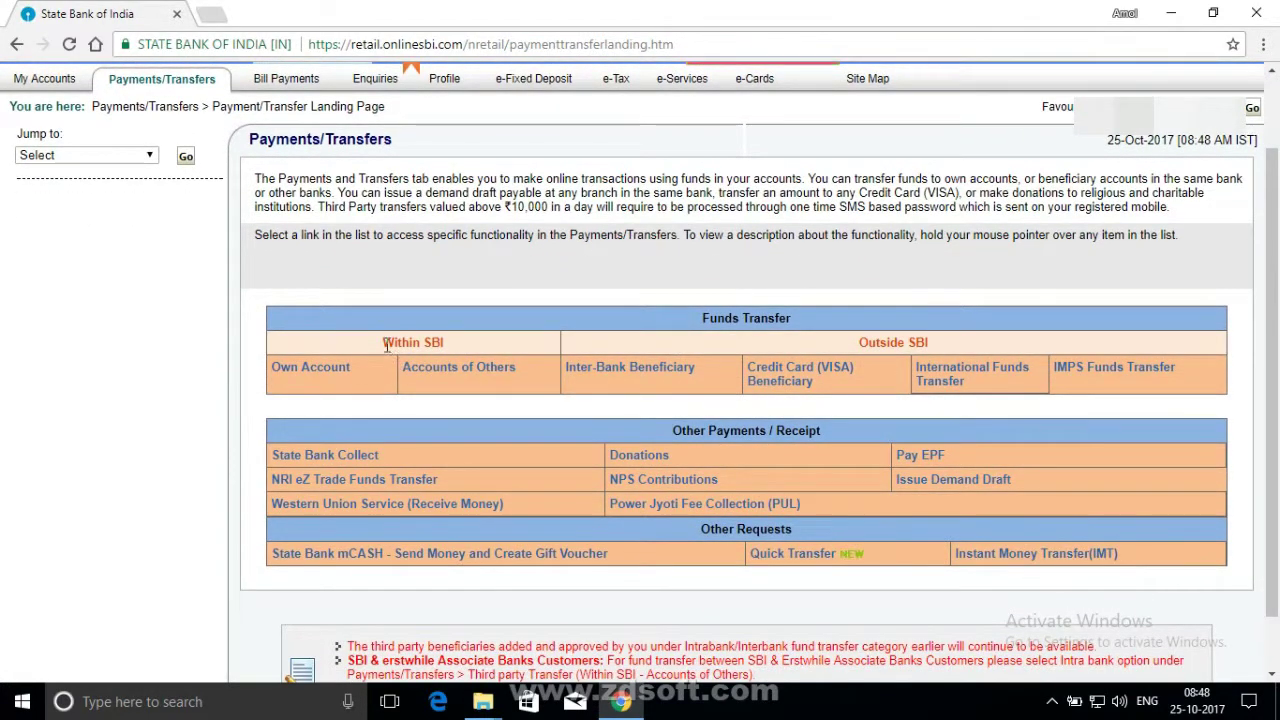
Step: Review the funds transfer options within and outside SBI, and open the Within SBI transfer to Accounts of Others
mouse_move(312, 372)
mouse_move(588, 383)
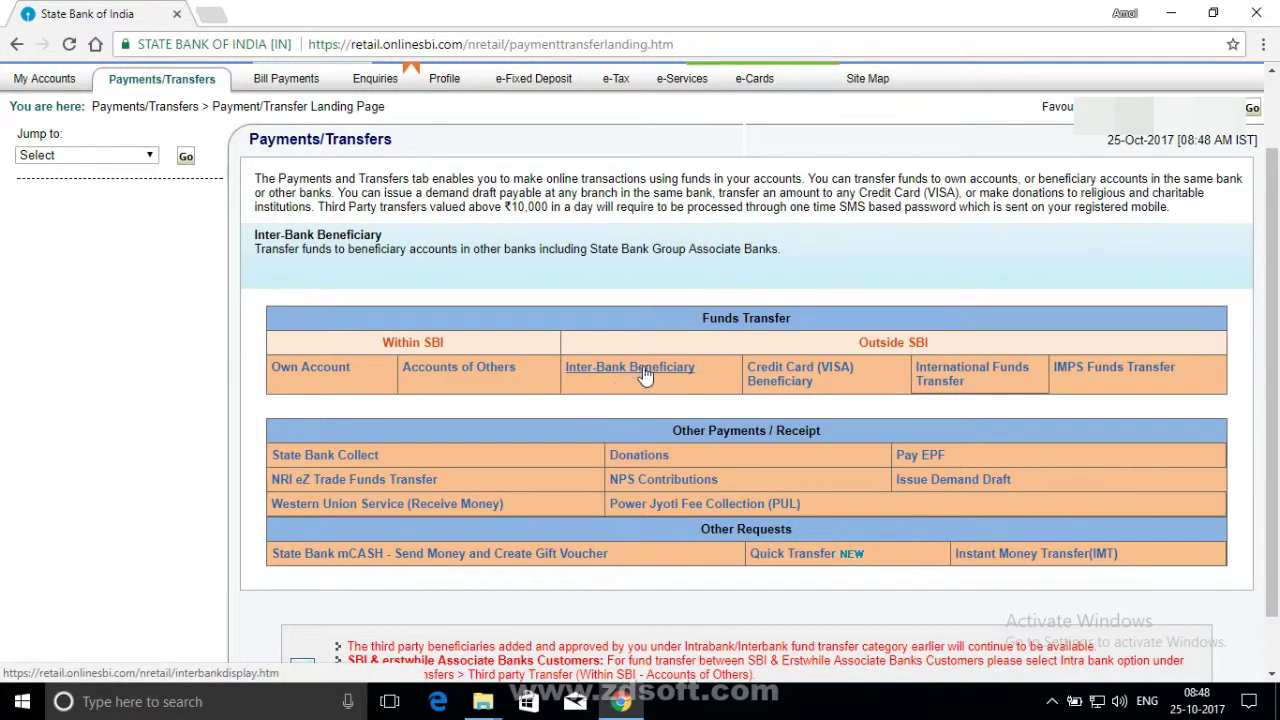
mouse_move(772, 374)
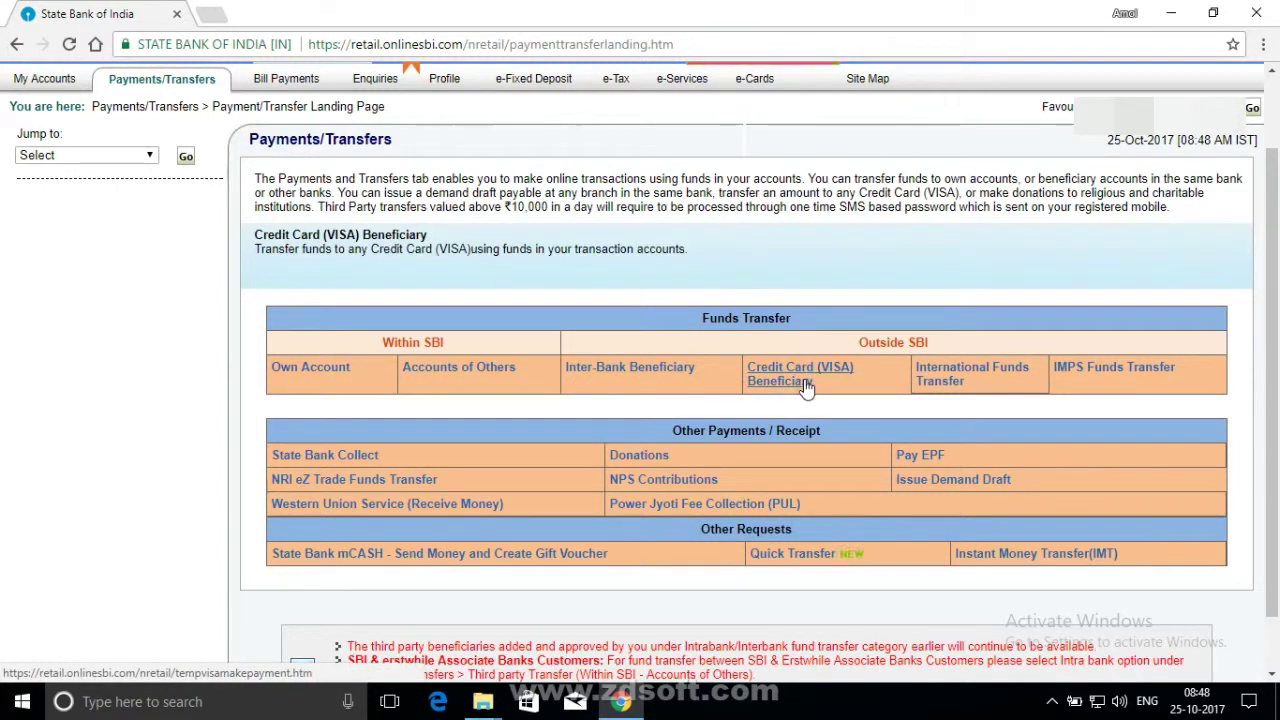
mouse_move(952, 390)
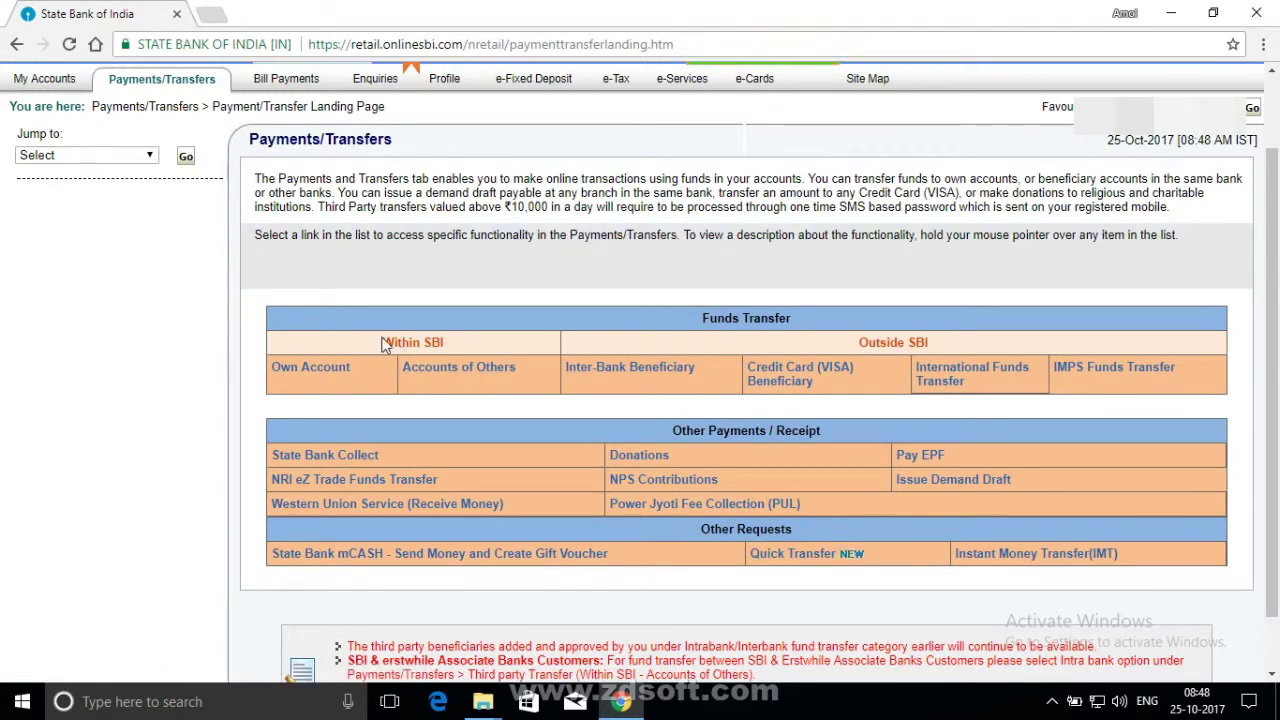
mouse_move(451, 379)
scroll(729, 337, down, 1)
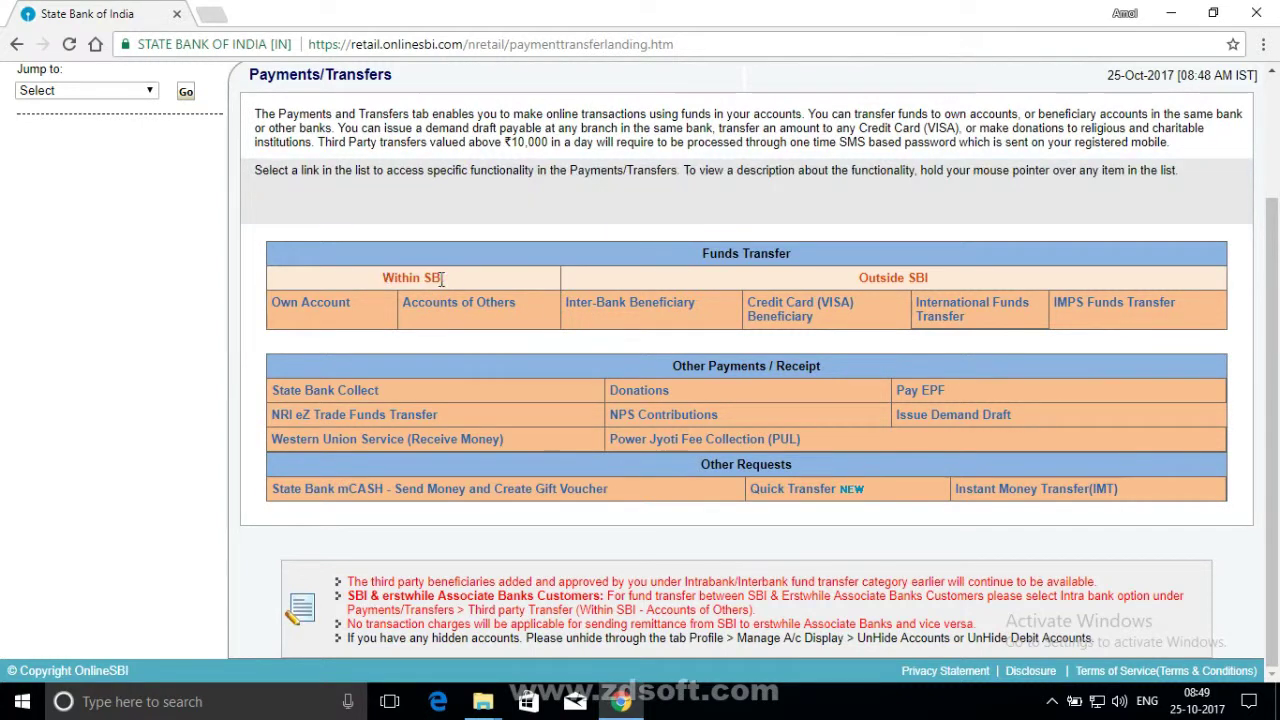
click(461, 310)
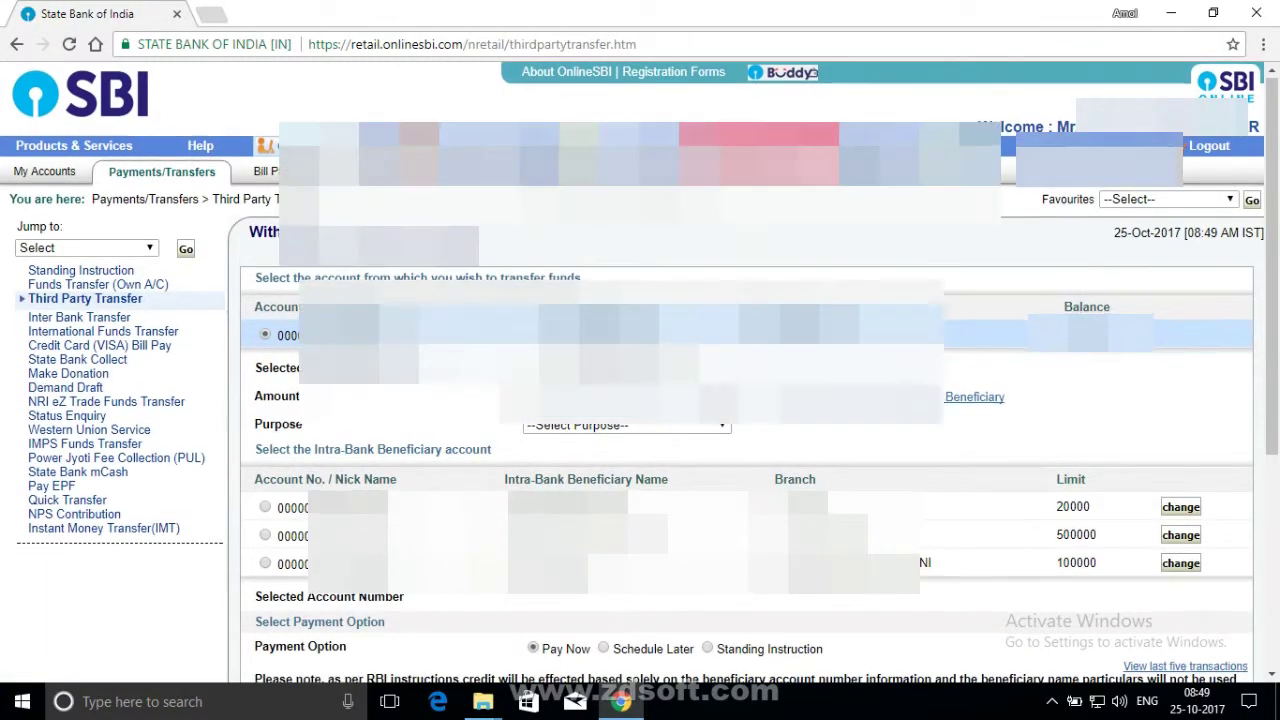
Step: Look over the third-party transfer form and start adding a new Intra-Bank Beneficiary
scroll(684, 482, down, 4)
scroll(684, 482, up, 3)
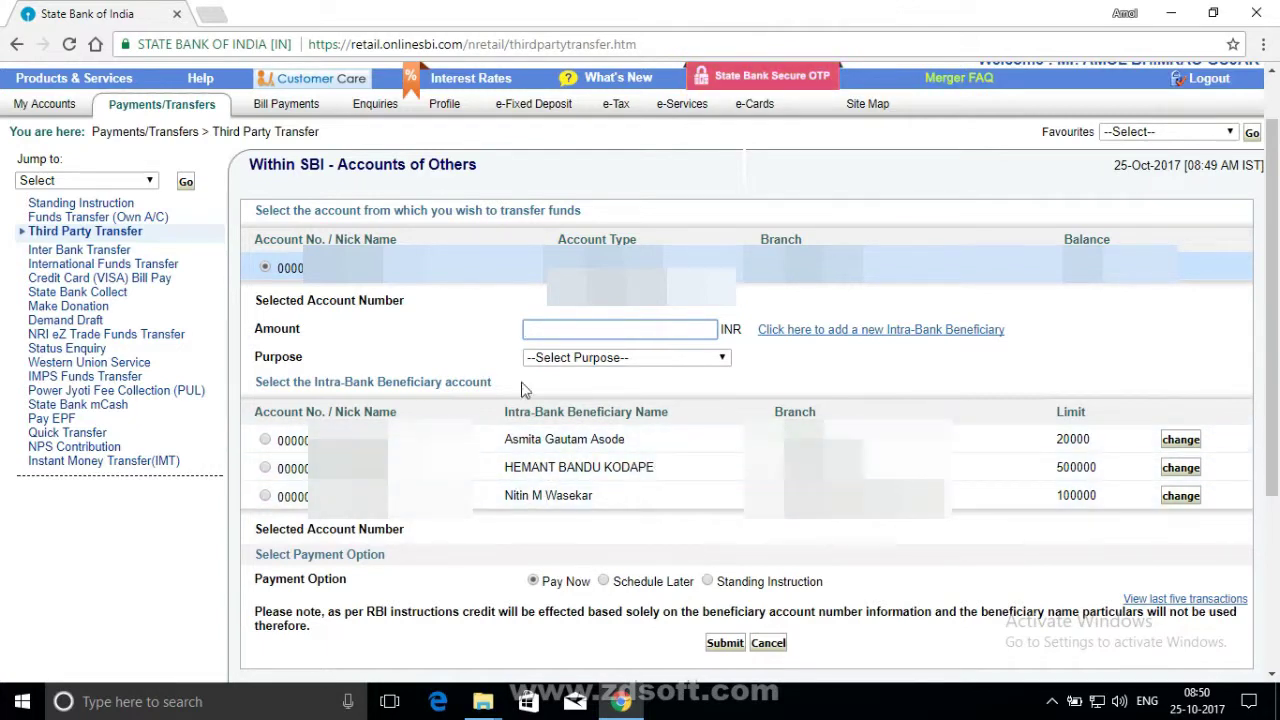
scroll(510, 480, down, 2)
scroll(960, 370, down, 1)
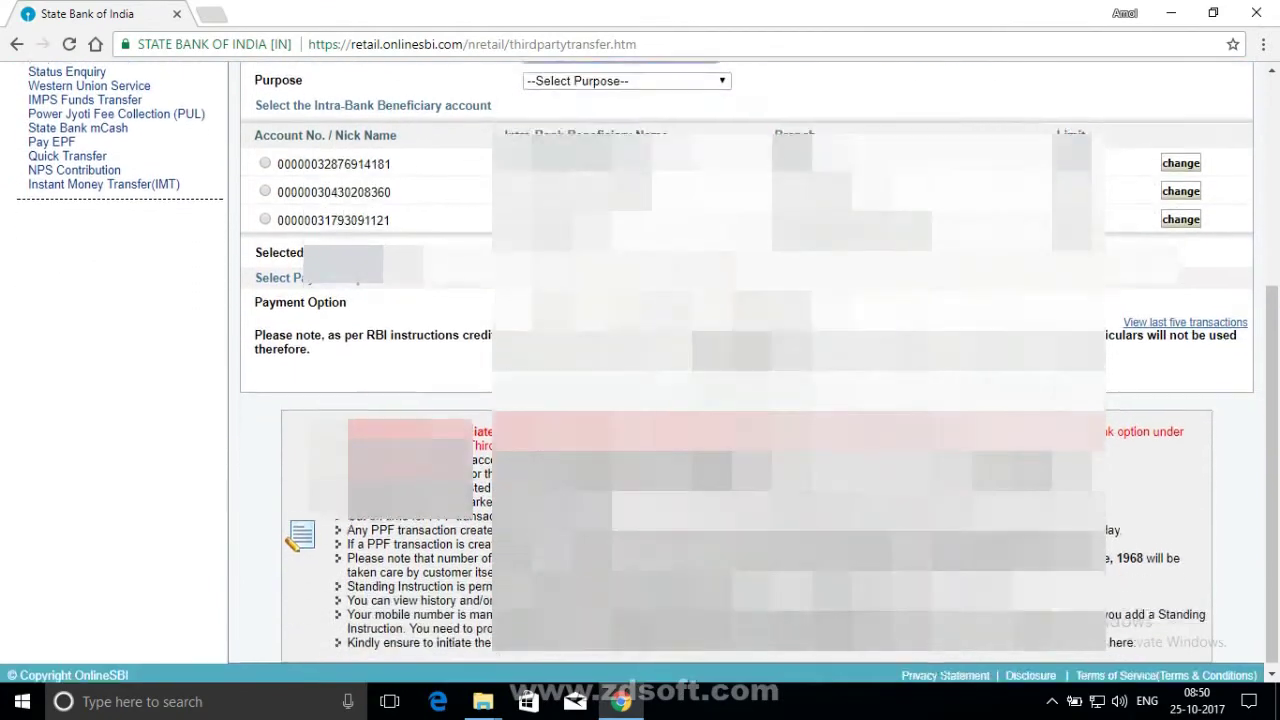
scroll(960, 370, up, 3)
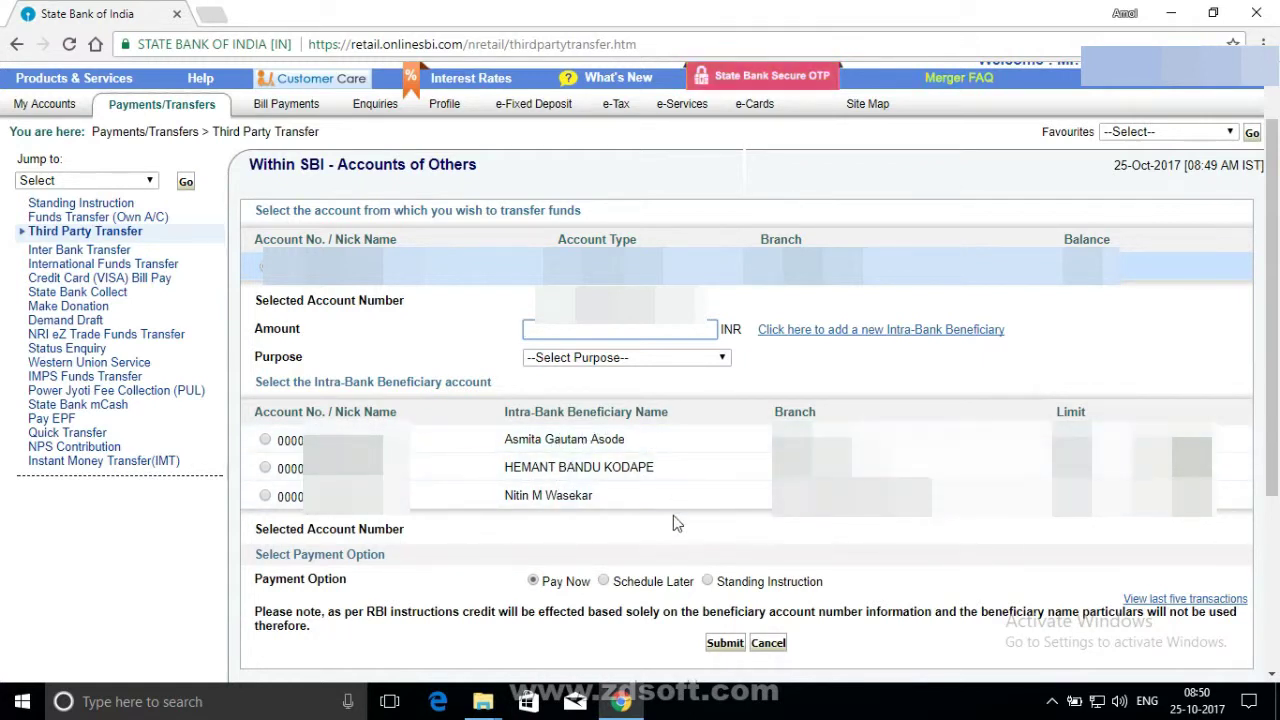
click(874, 338)
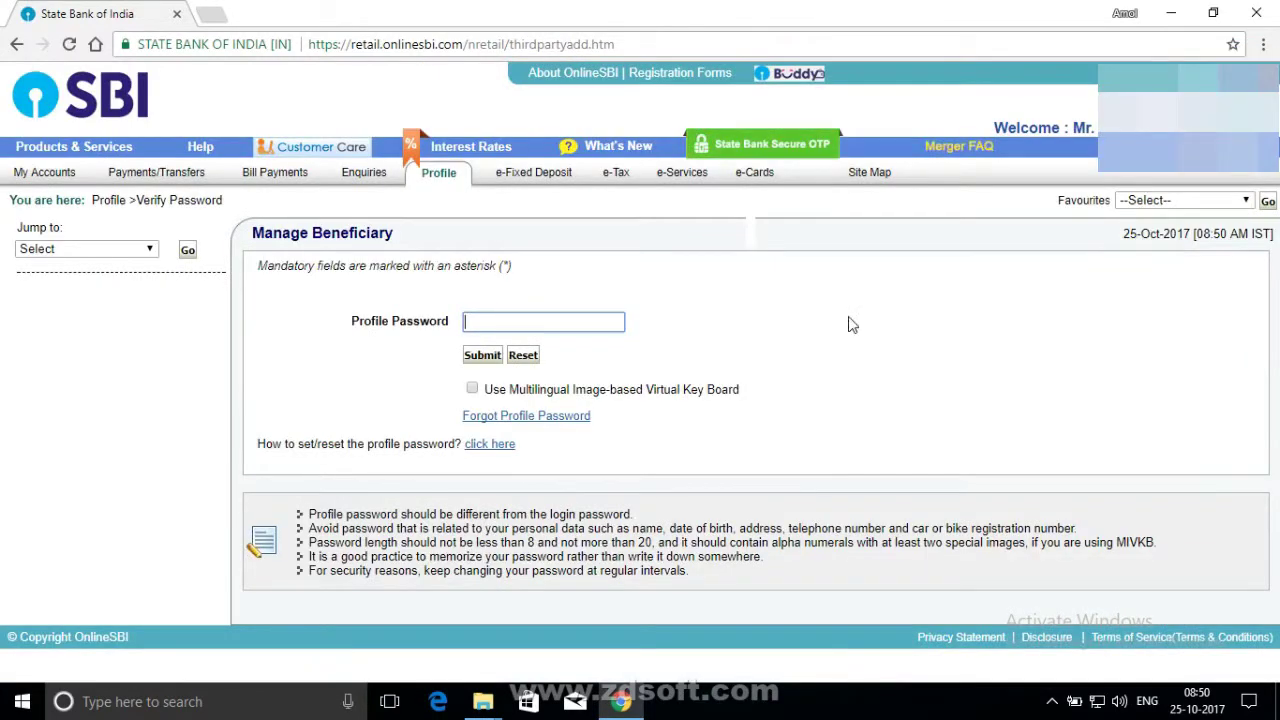
Step: Enter the profile password and submit it to reach the beneficiary management form
click(579, 325)
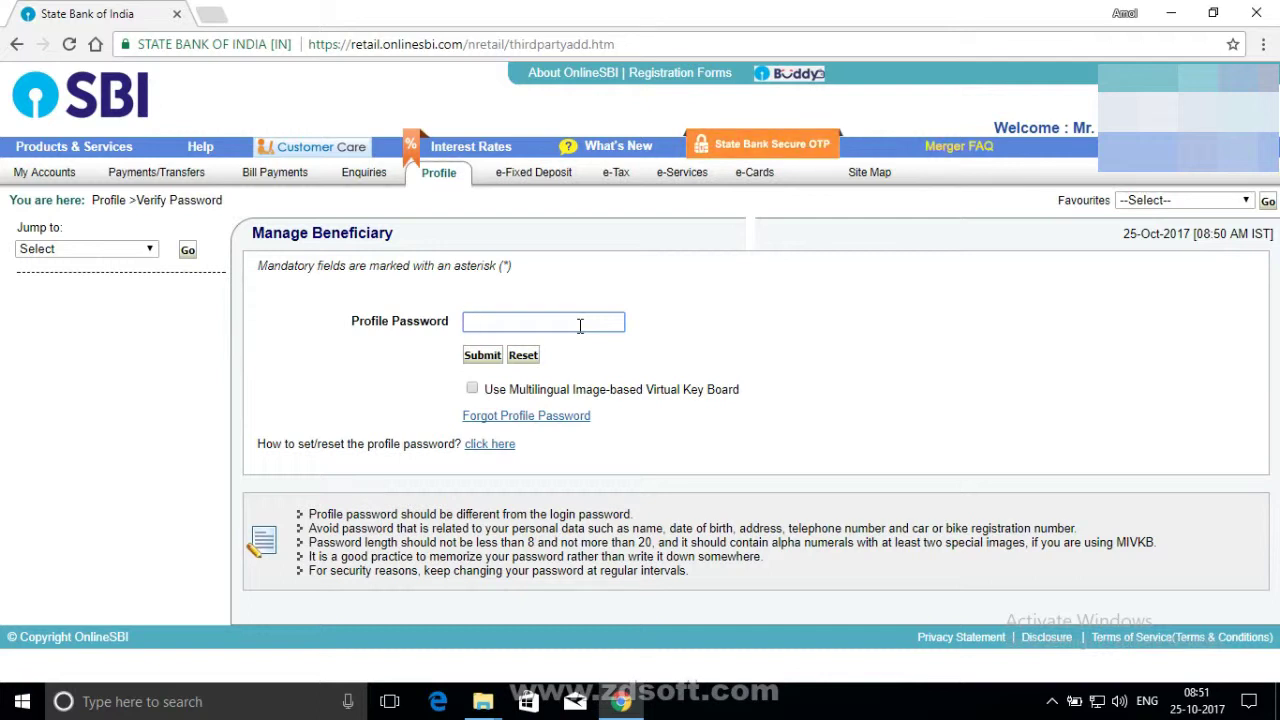
text(•••)
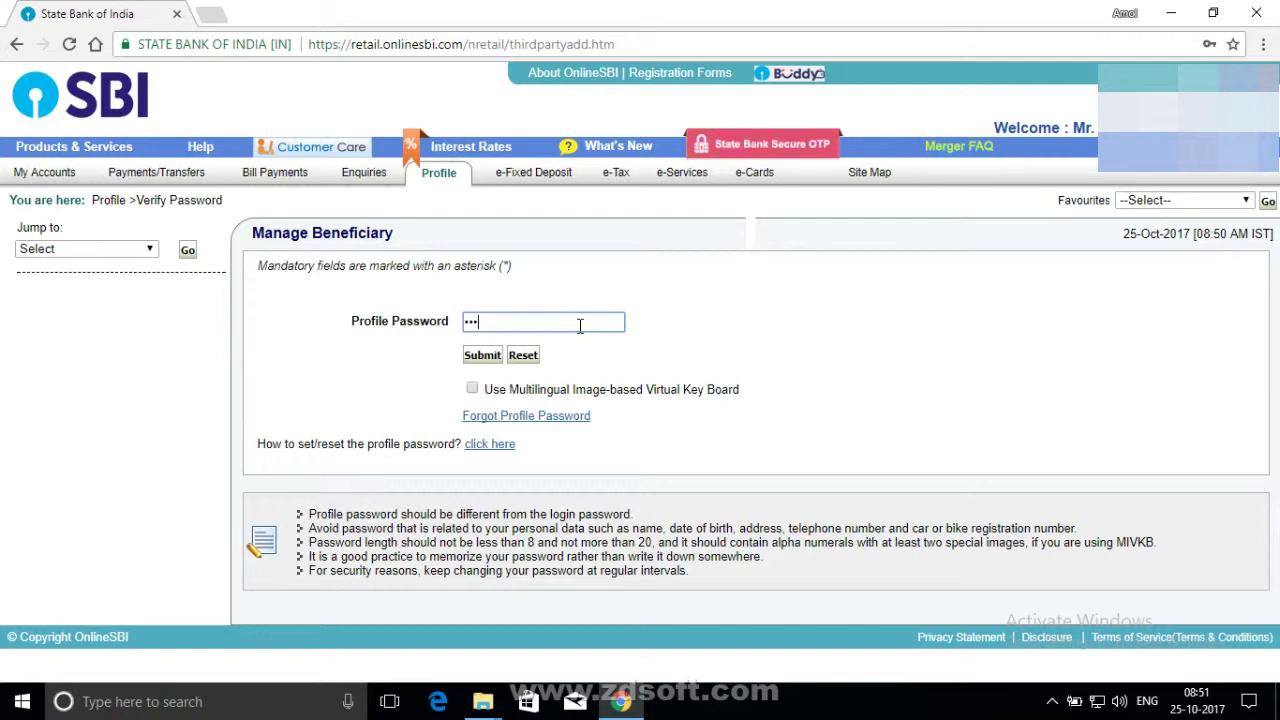
text(•••)
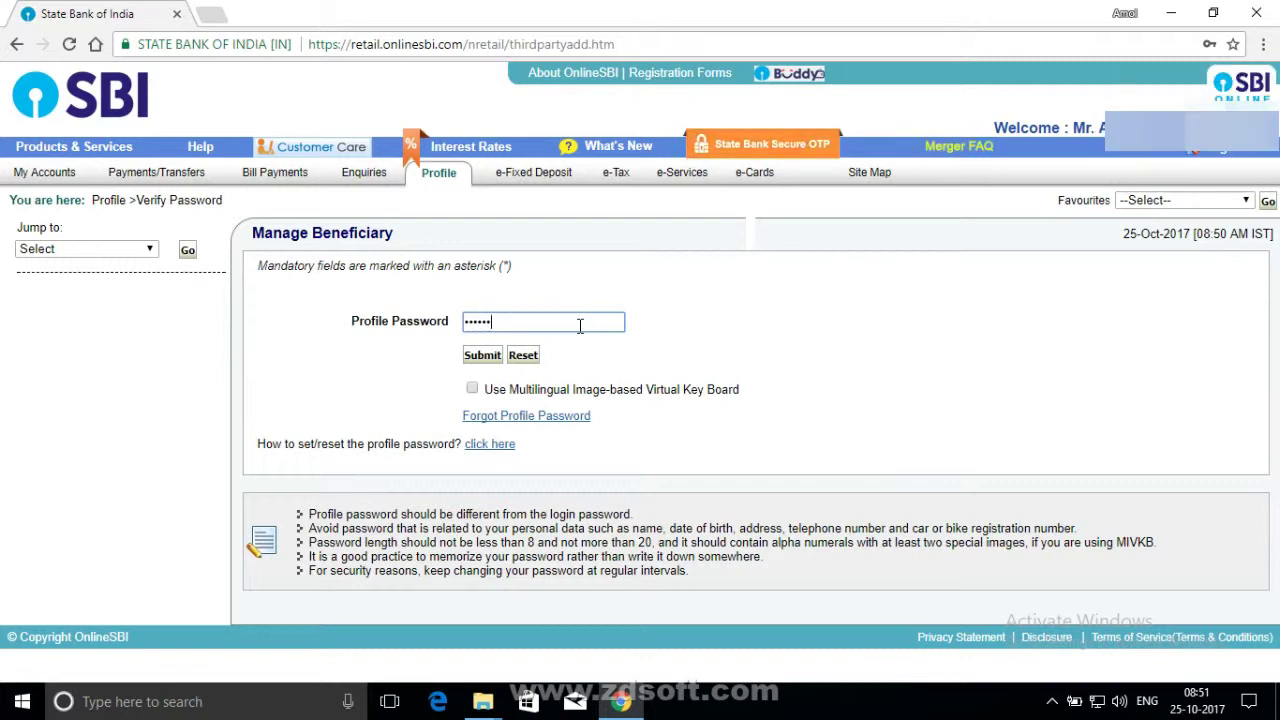
text(•••••)
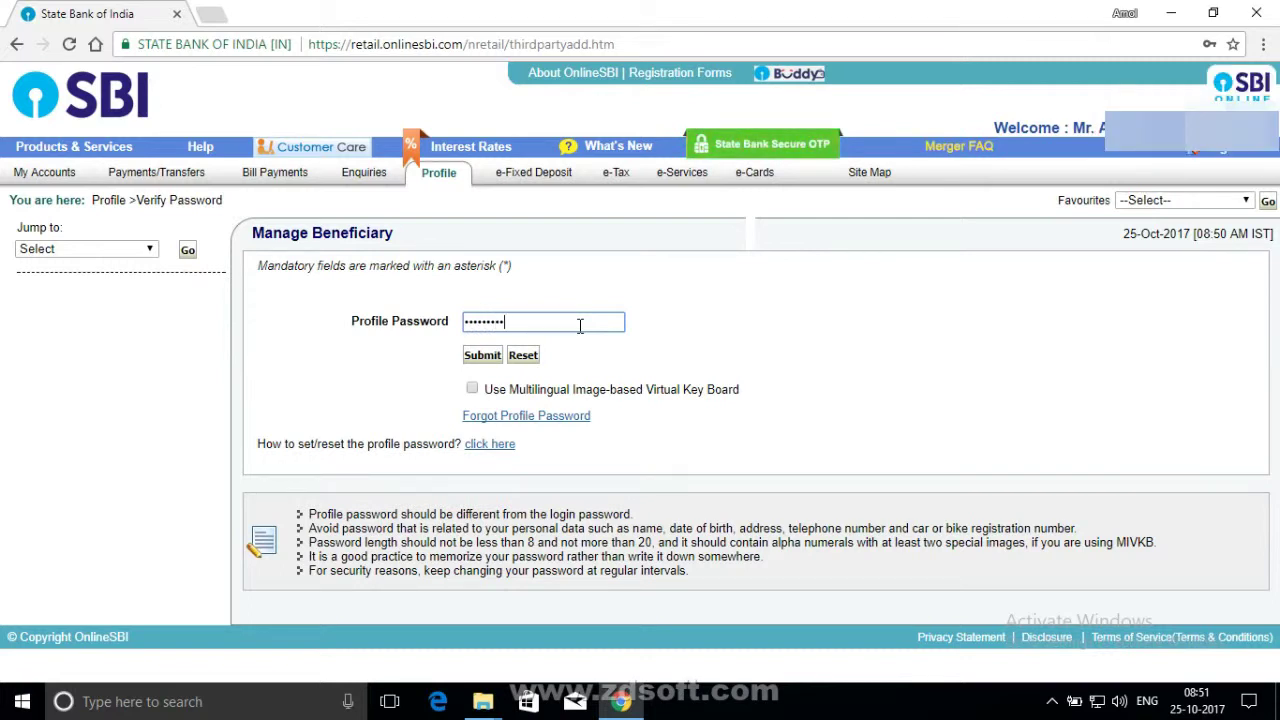
click(480, 356)
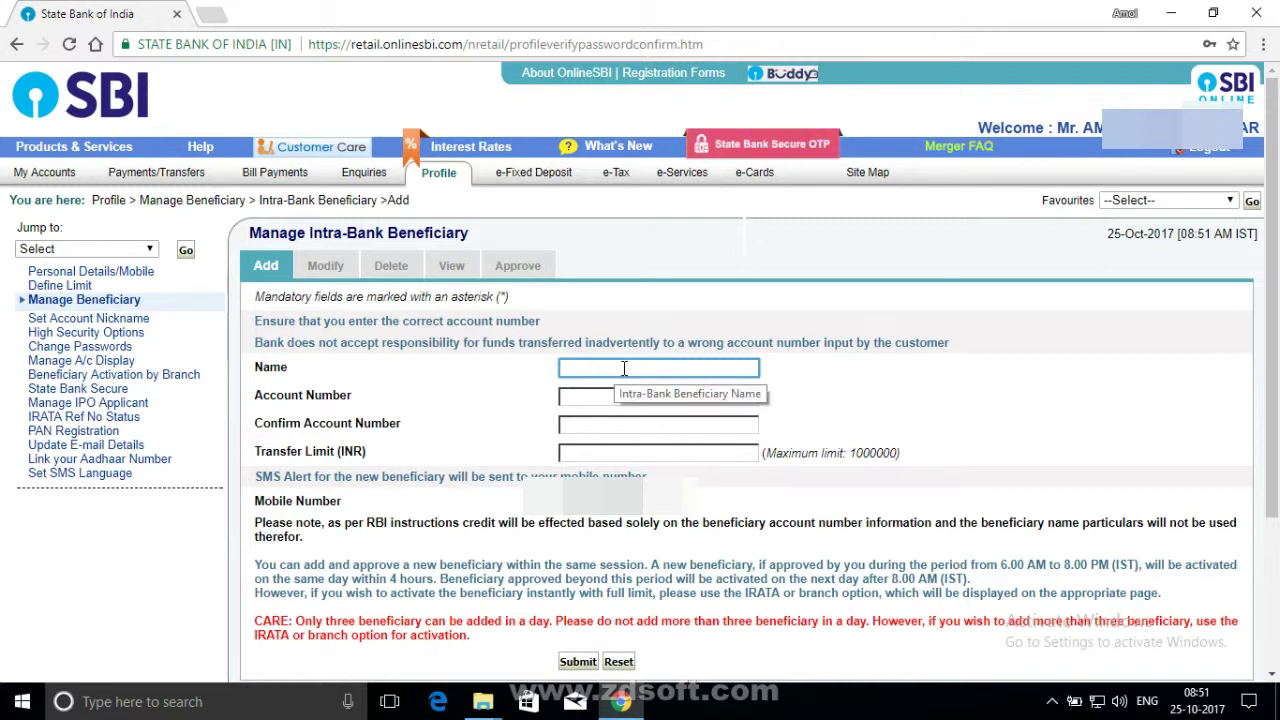
Step: Examine the new beneficiary form's name, account number, confirmation and transfer limit fields, and its notices on activation times and the IRATA option
click(596, 397)
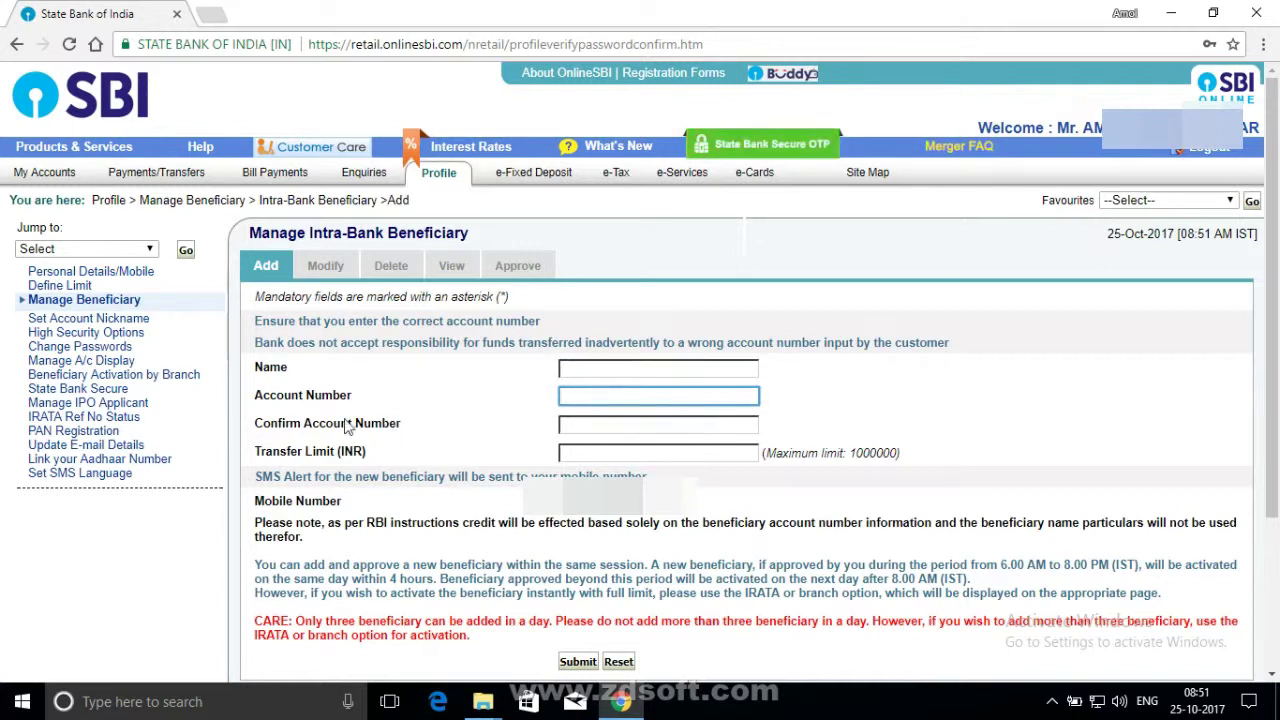
click(603, 428)
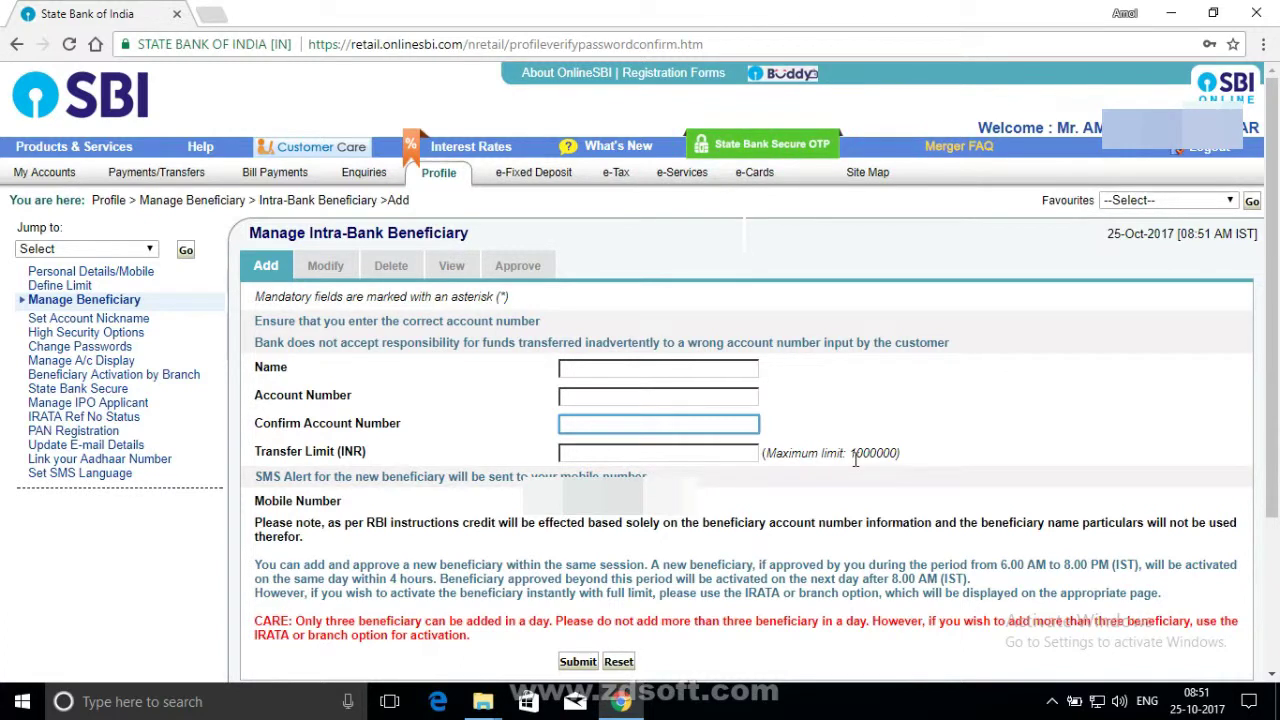
click(667, 453)
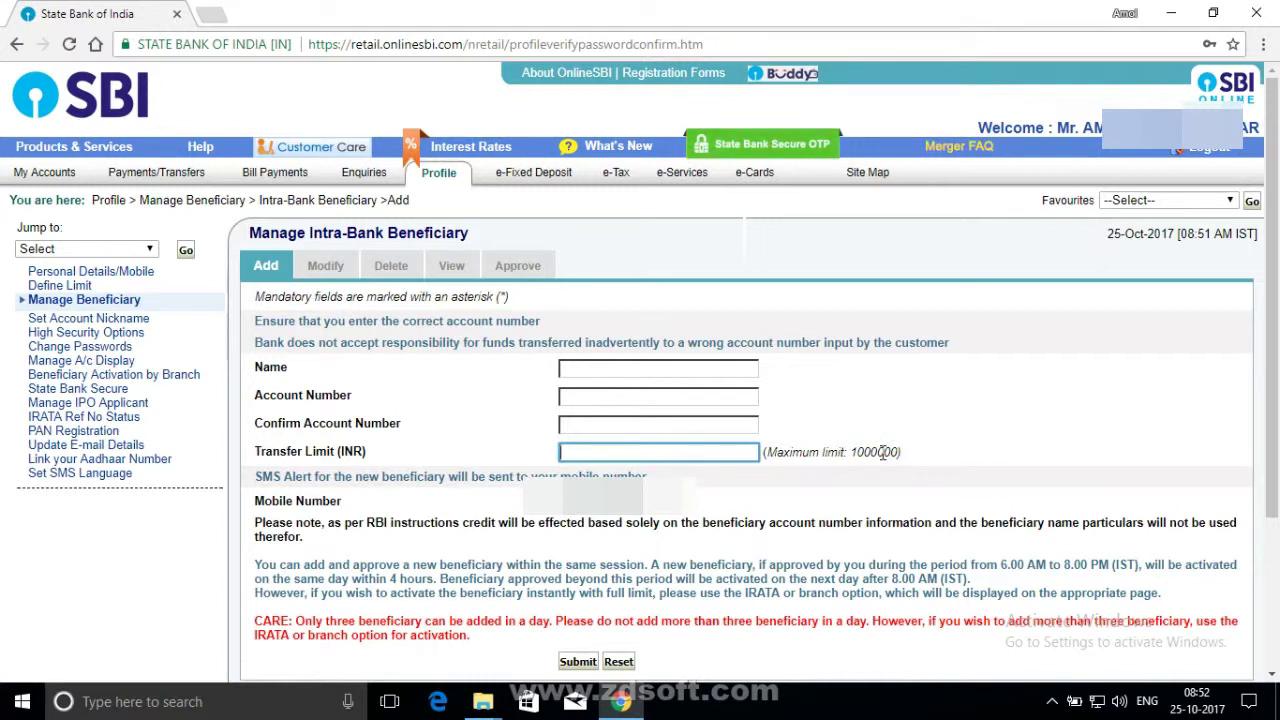
drag(850, 453, 941, 458)
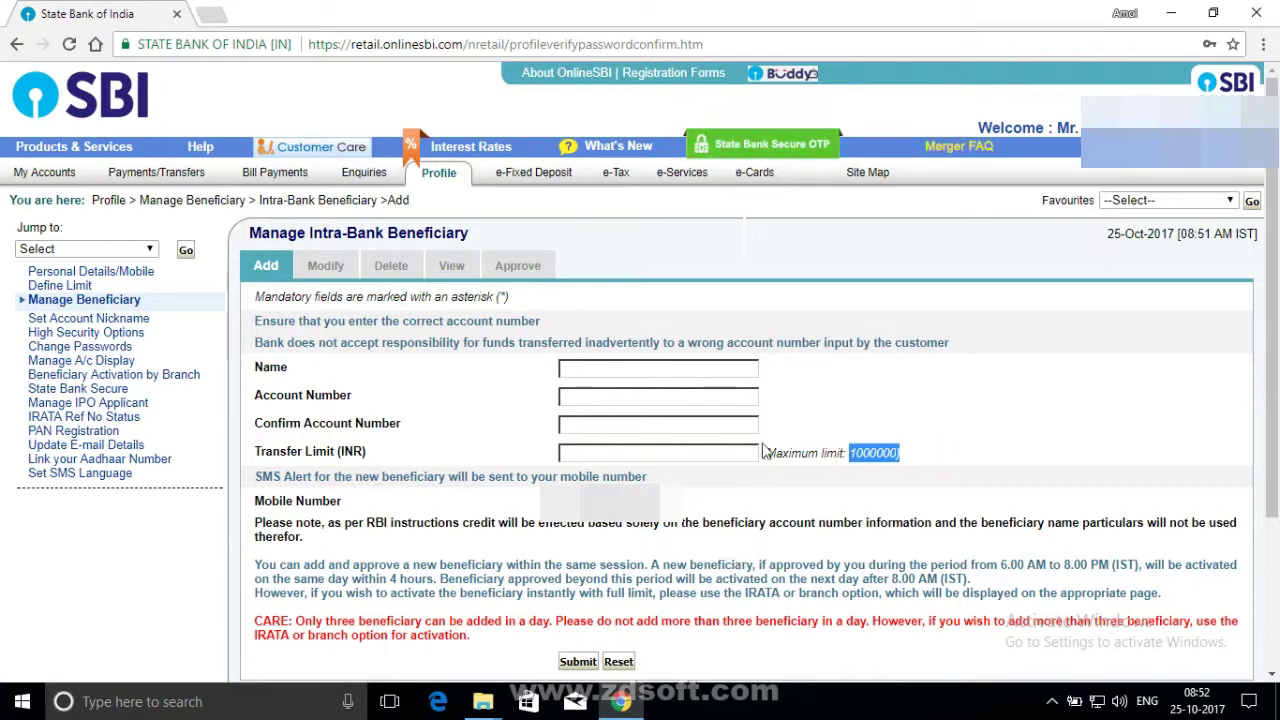
scroll(765, 432, down, 3)
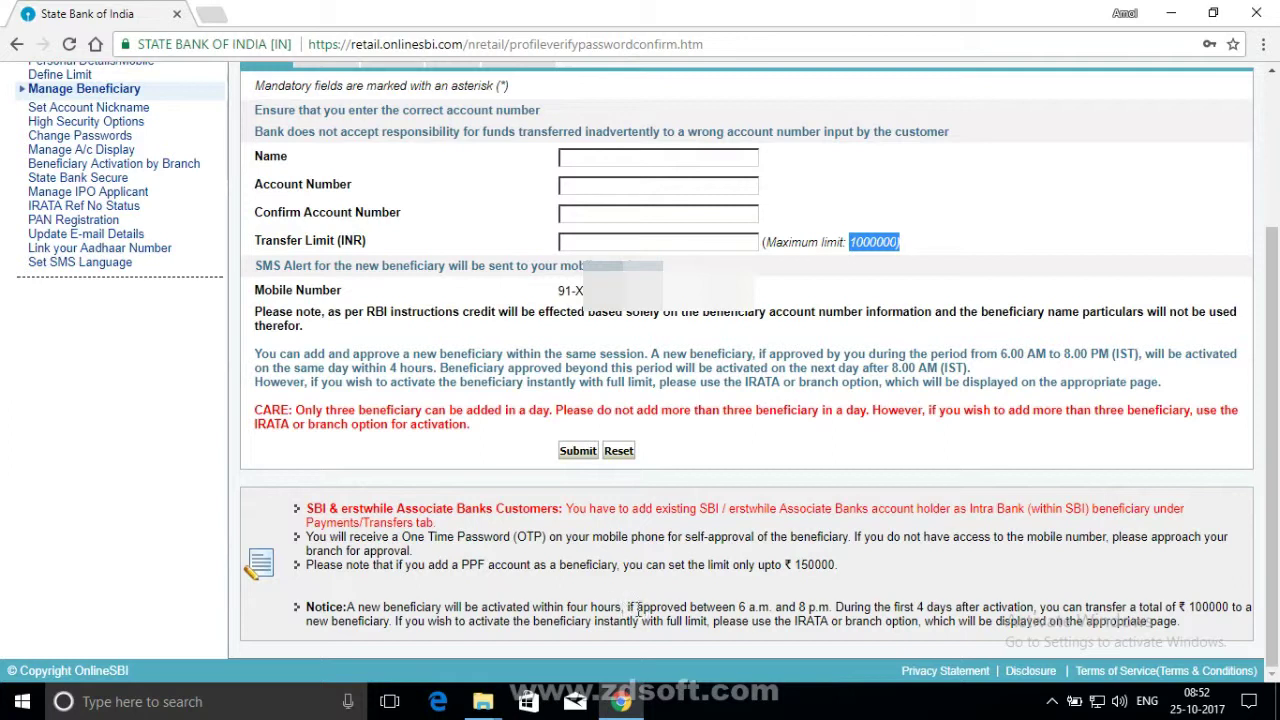
drag(627, 612, 1022, 610)
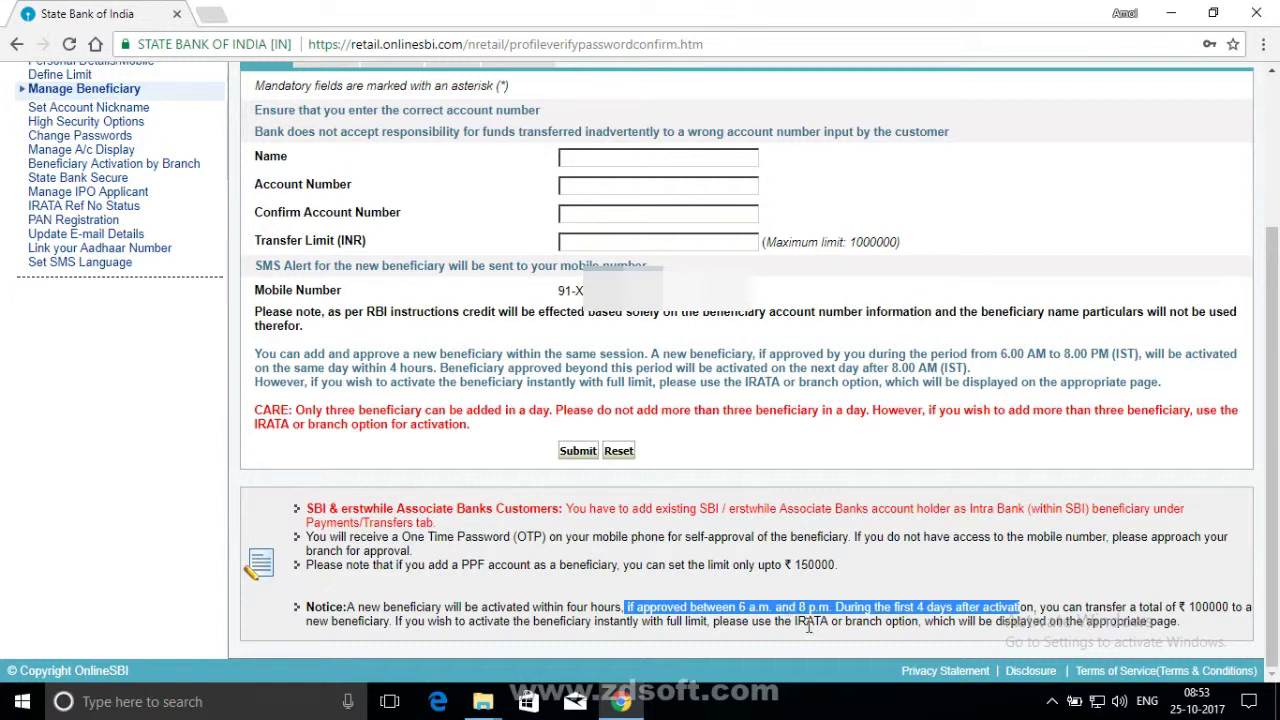
drag(796, 621, 832, 621)
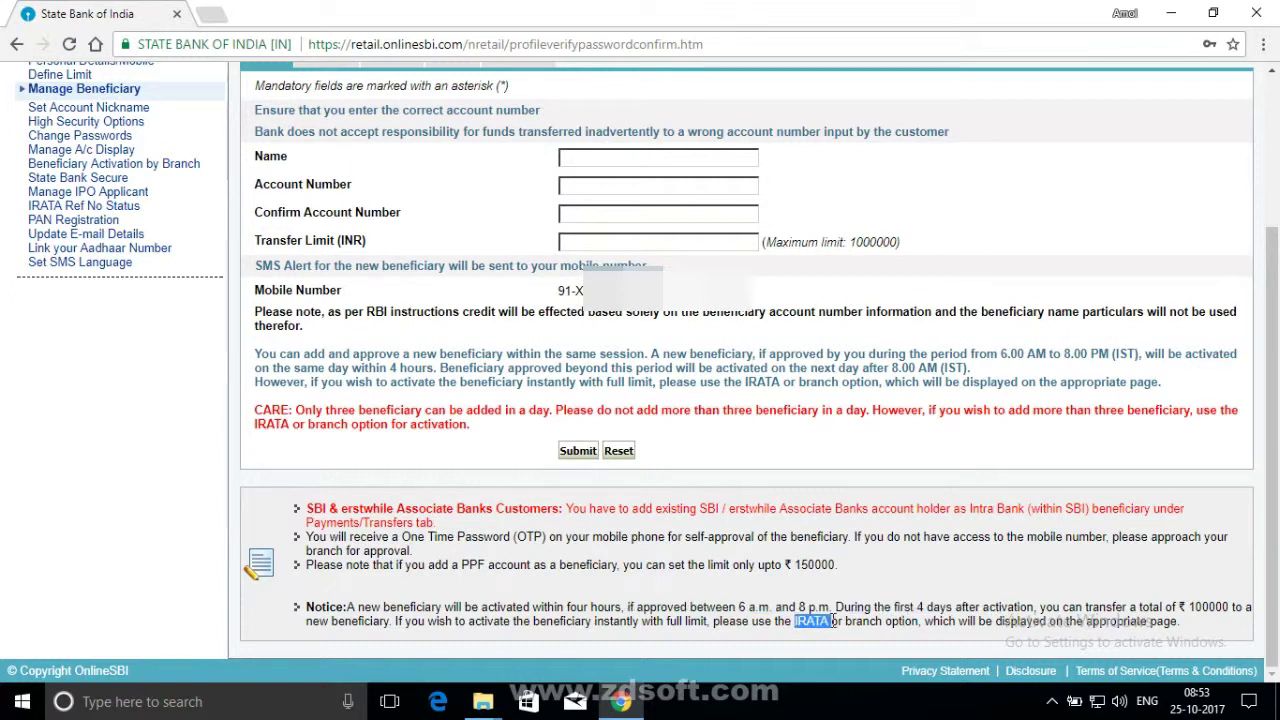
click(817, 623)
drag(1001, 352, 1076, 358)
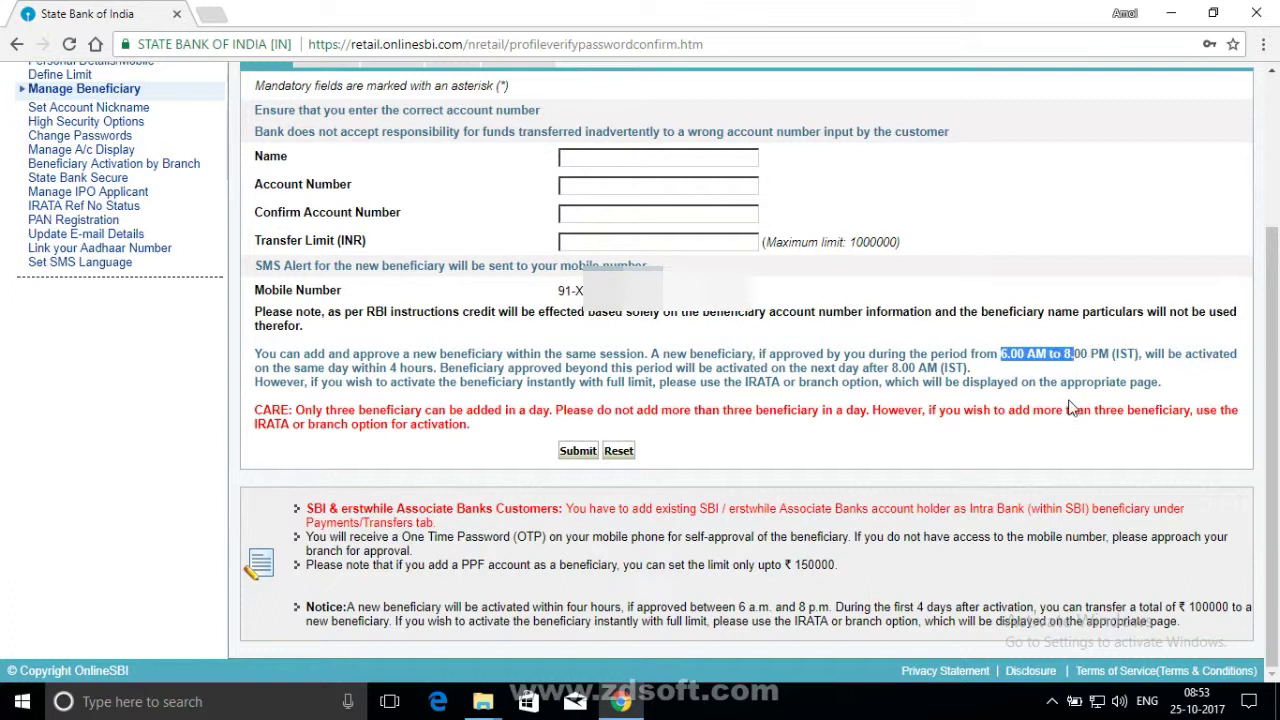
Step: Leave the new beneficiary form and return to the Within SBI transfer form for Accounts of Others
click(1004, 355)
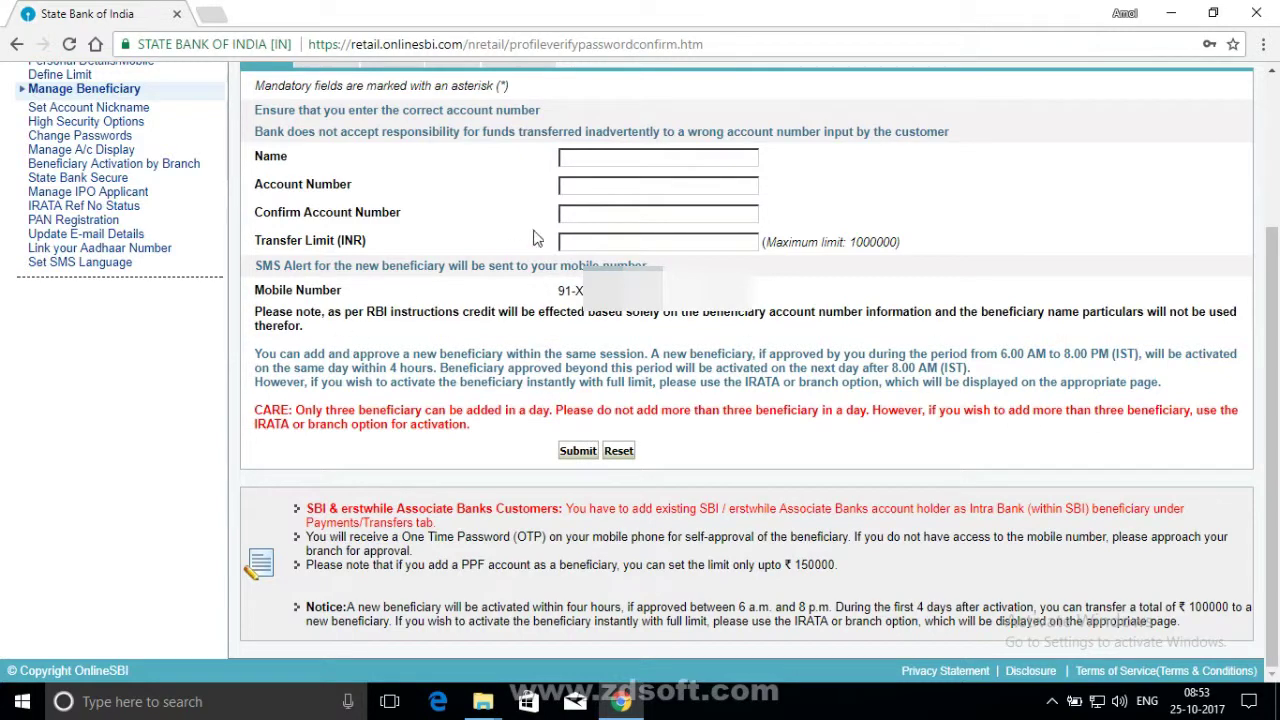
scroll(547, 126, up, 1)
scroll(275, 178, up, 2)
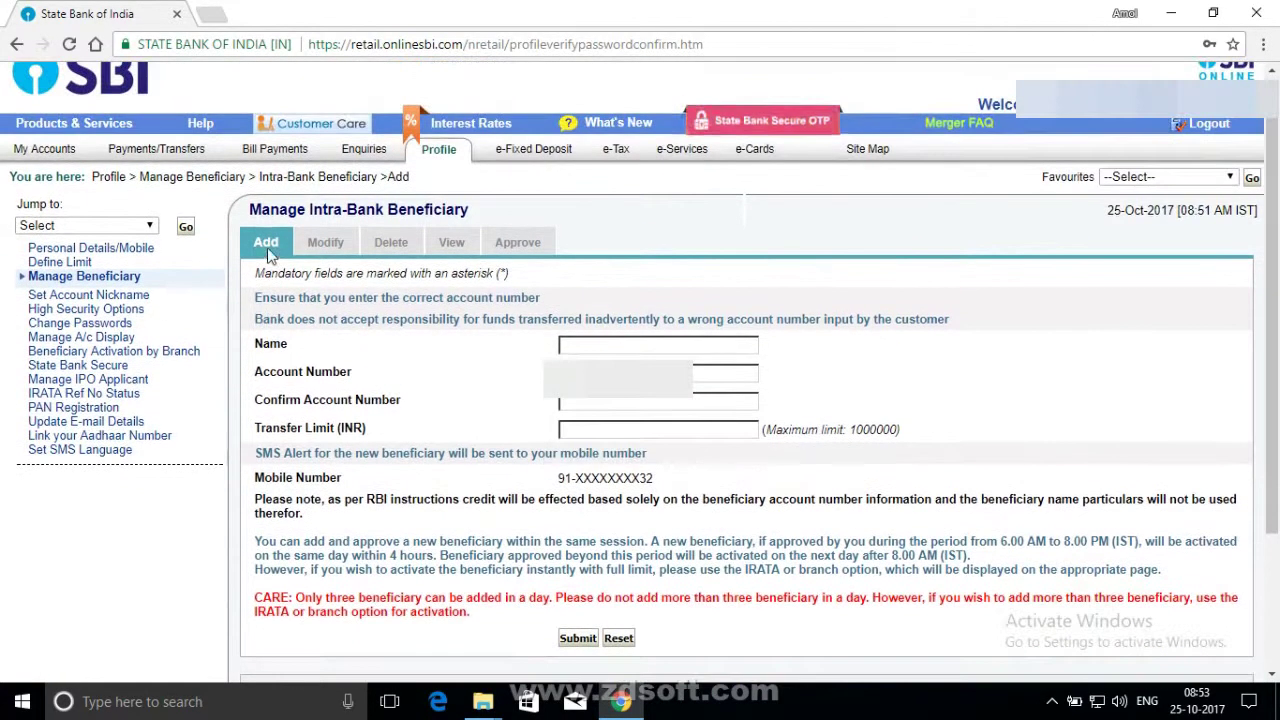
click(160, 172)
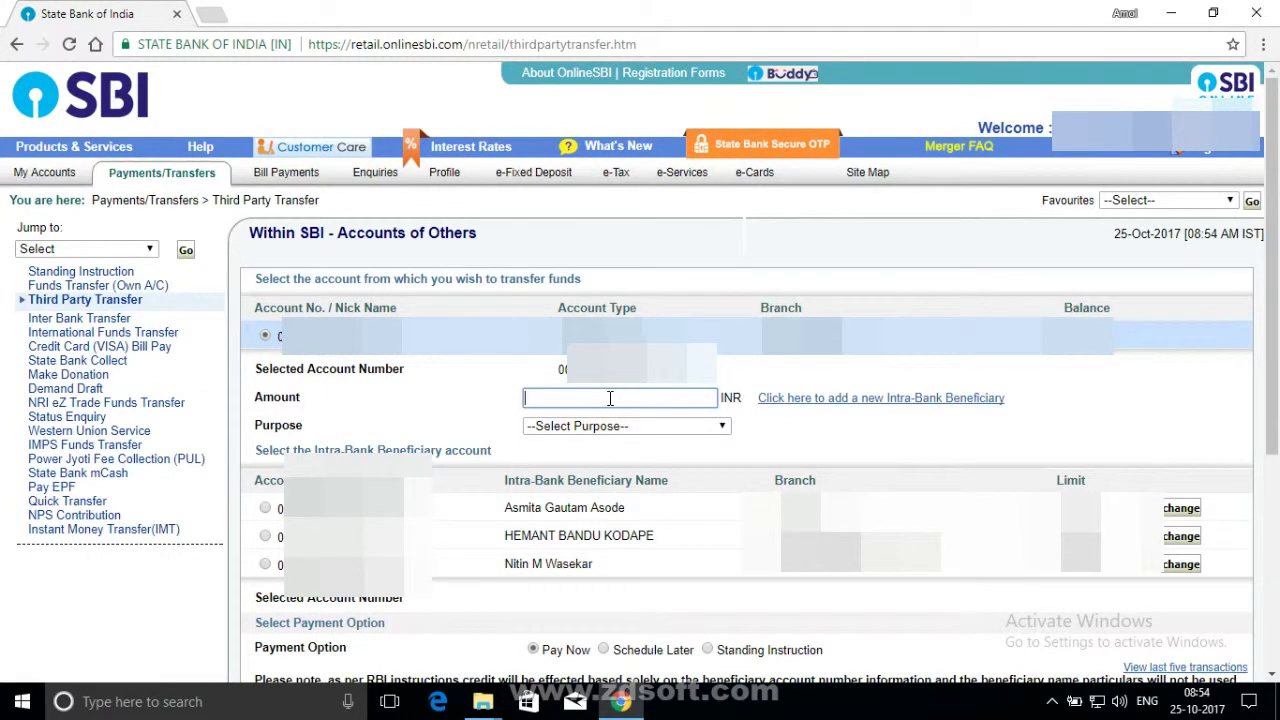
Step: Set the transfer amount to 5000 INR, select the first listed intra-bank beneficiary, and choose Pay Now as the payment option
text(5000)
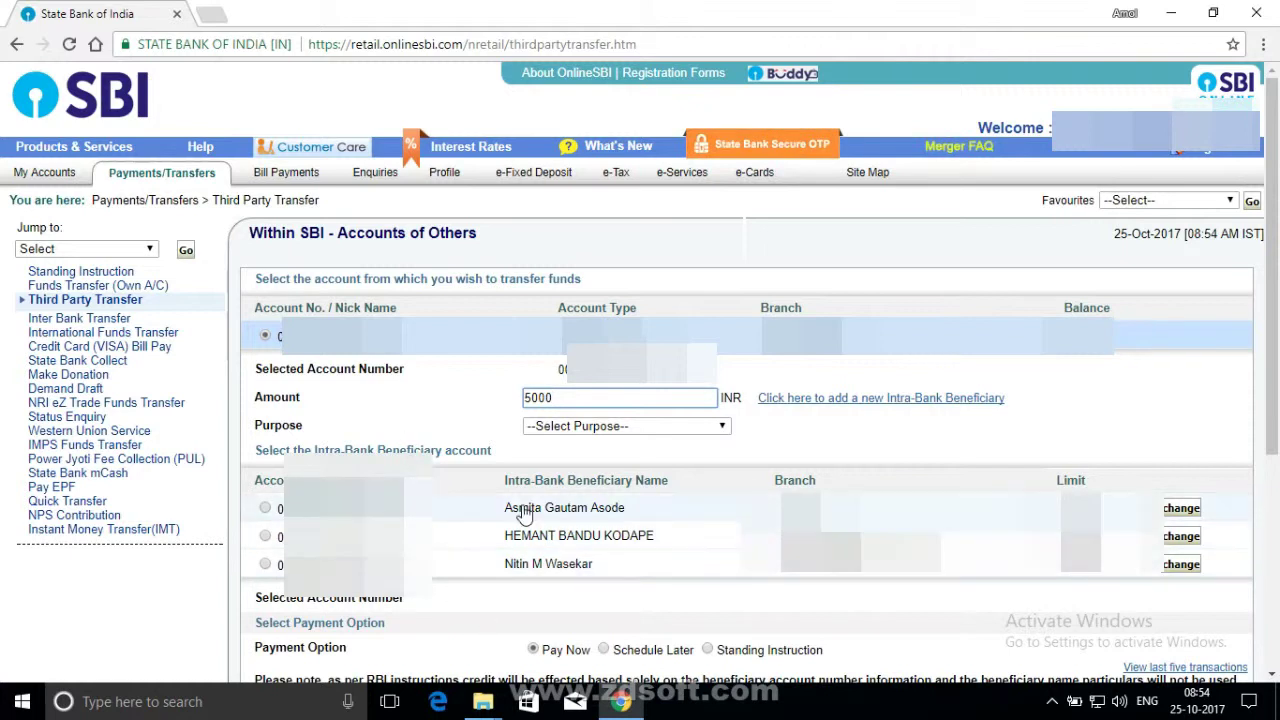
click(265, 509)
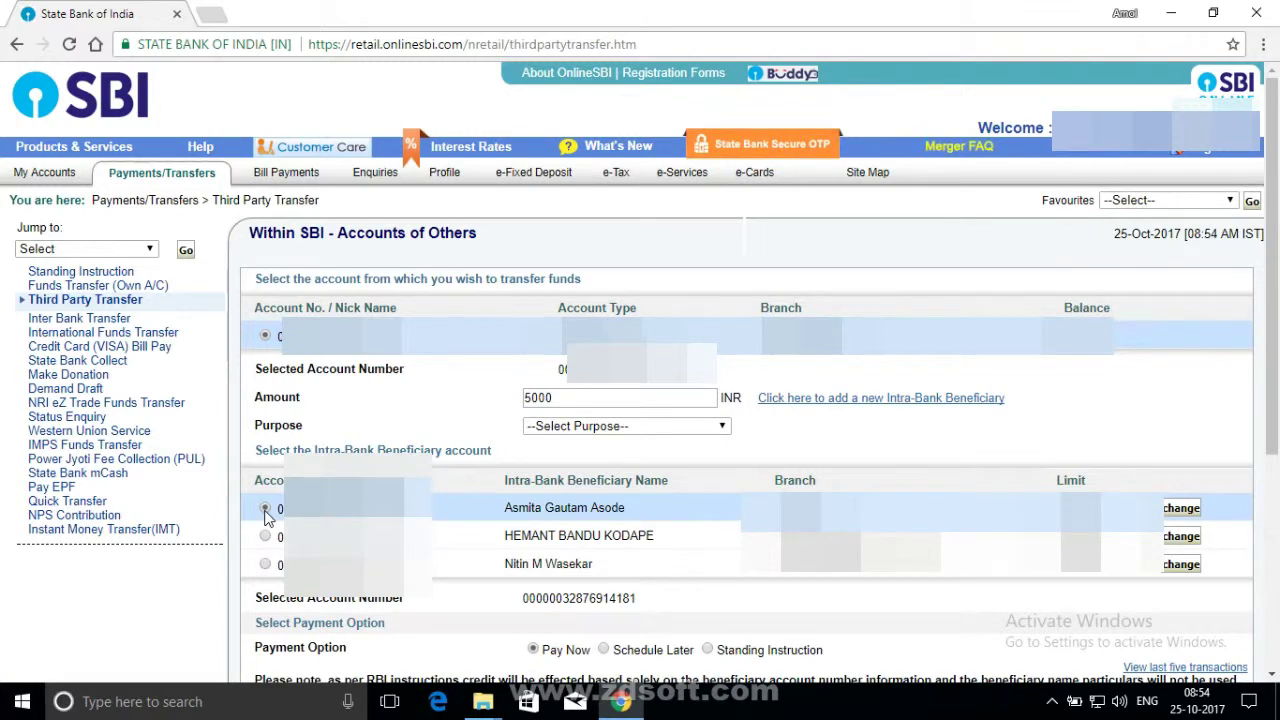
scroll(533, 303, down, 4)
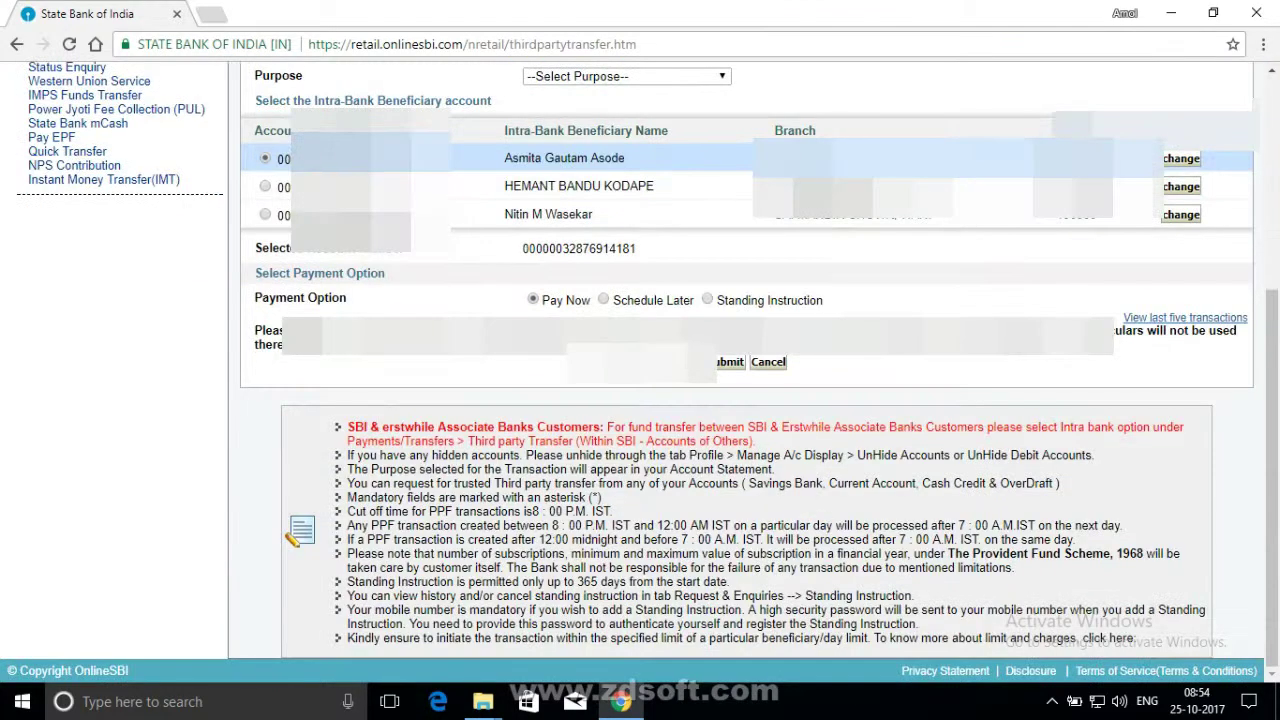
click(533, 300)
scroll(889, 483, up, 2)
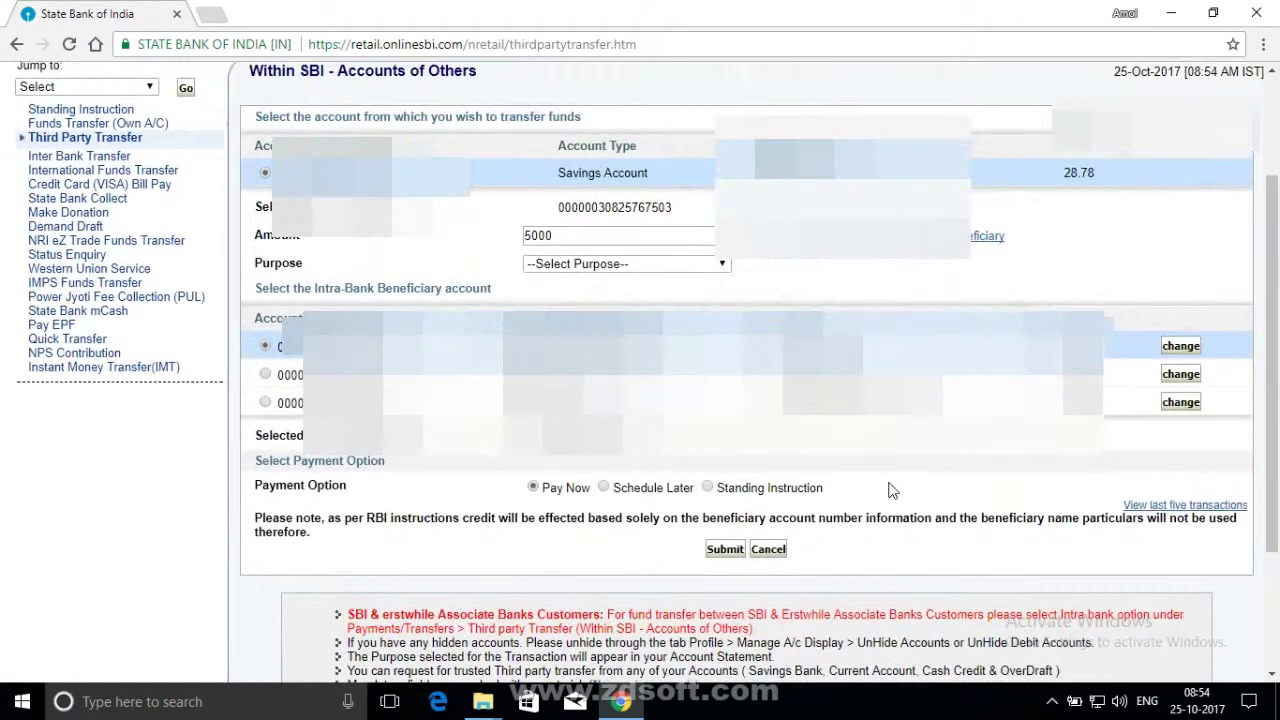
Step: Start adding a new Intra-Bank Beneficiary from the transfer form and go to the profile password field
click(866, 240)
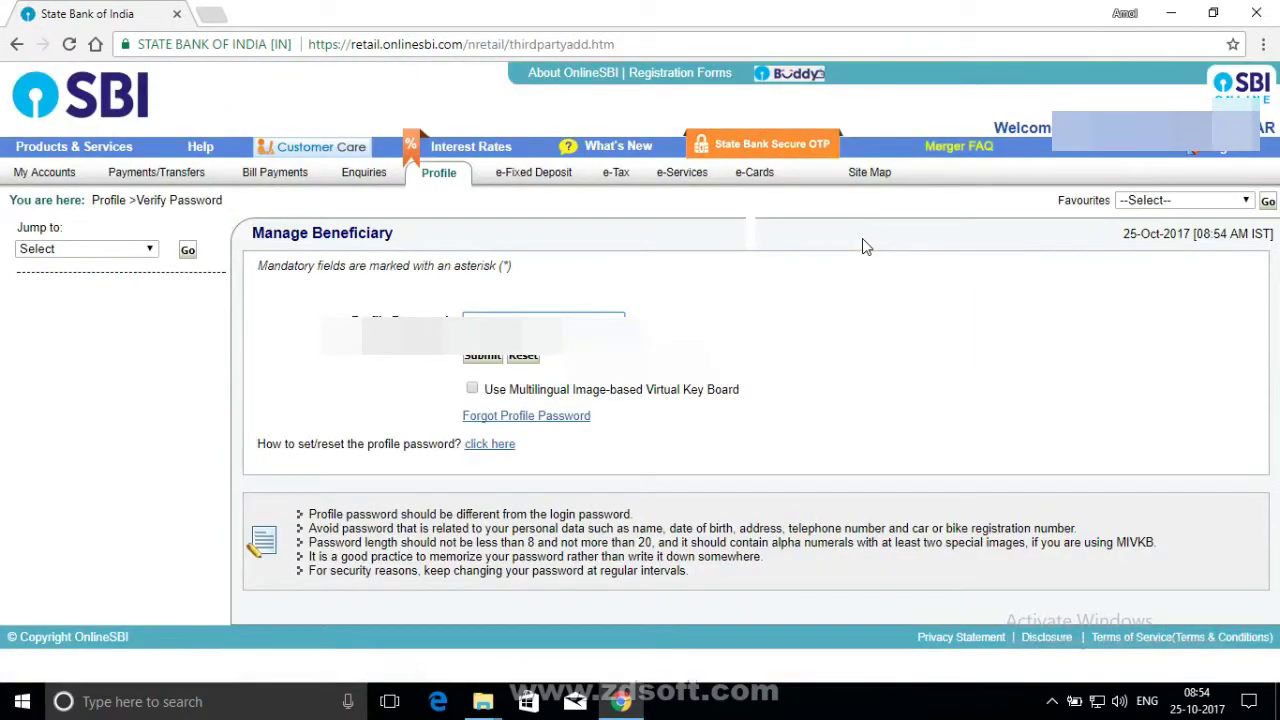
click(557, 316)
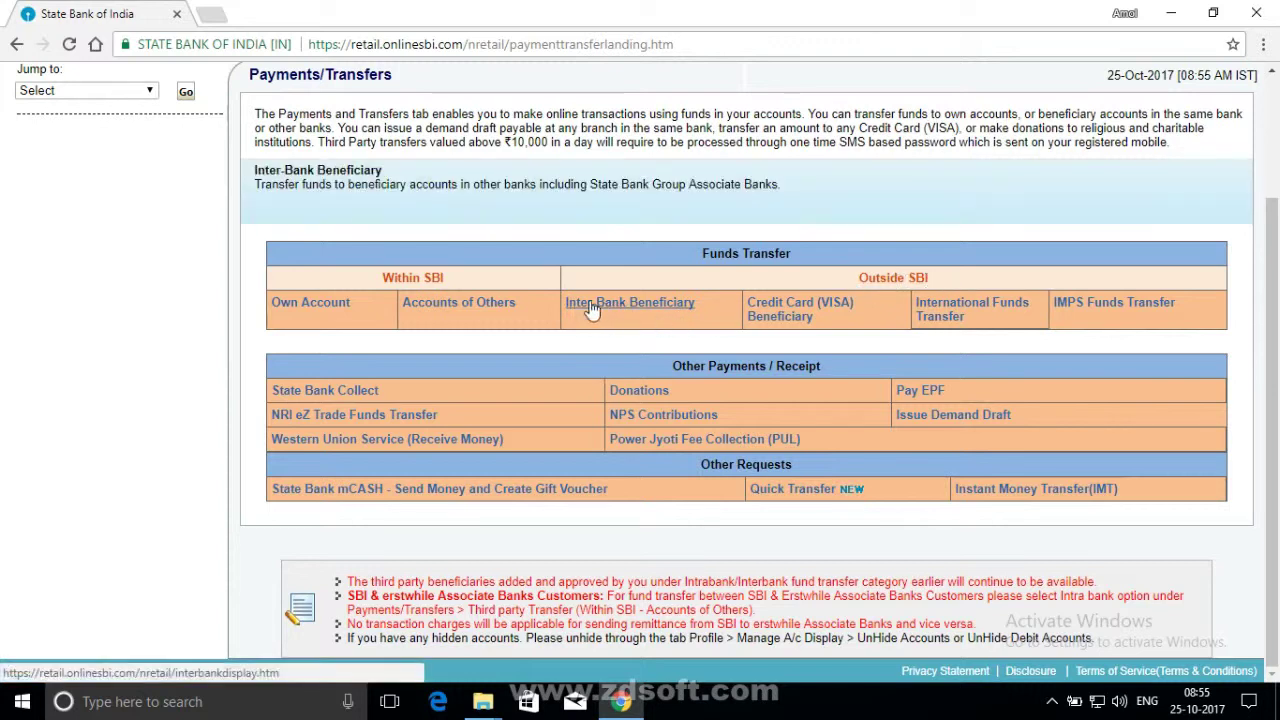
Step: Open the Outside SBI Inter-Bank Beneficiary transfer and review the IMPS, RTGS and NEFT transaction types
mouse_move(634, 314)
click(631, 310)
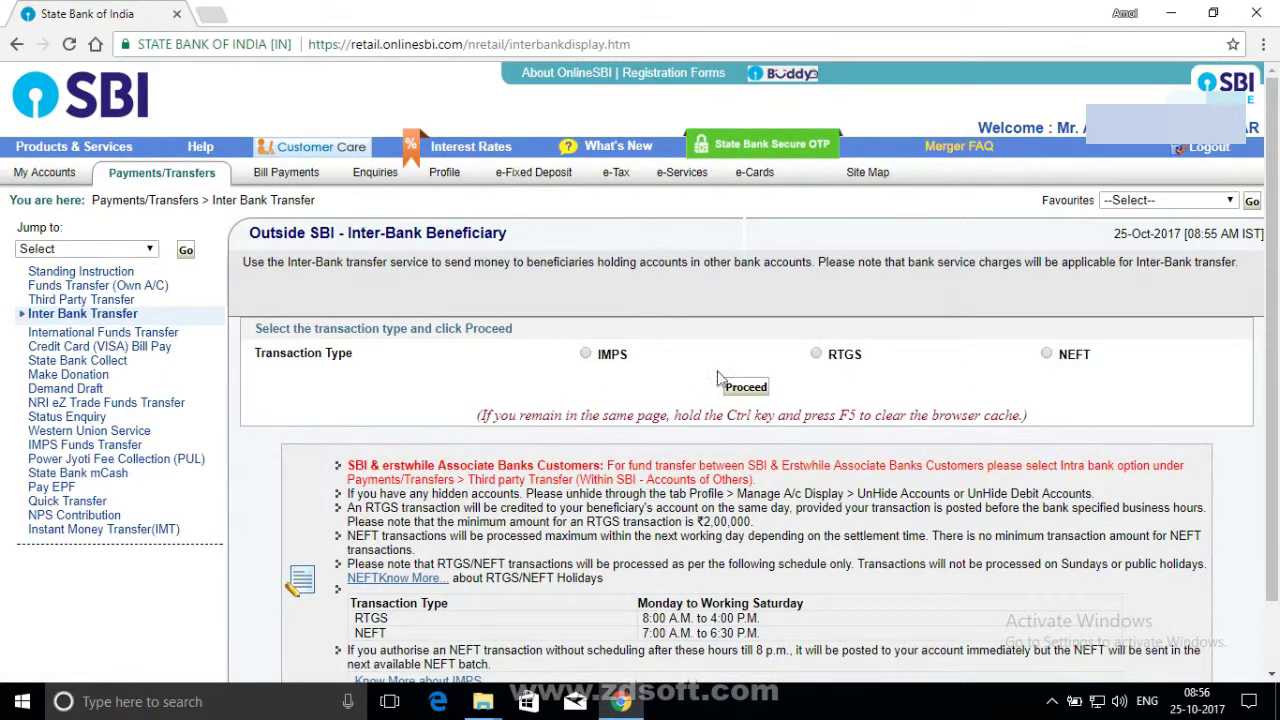
mouse_move(582, 358)
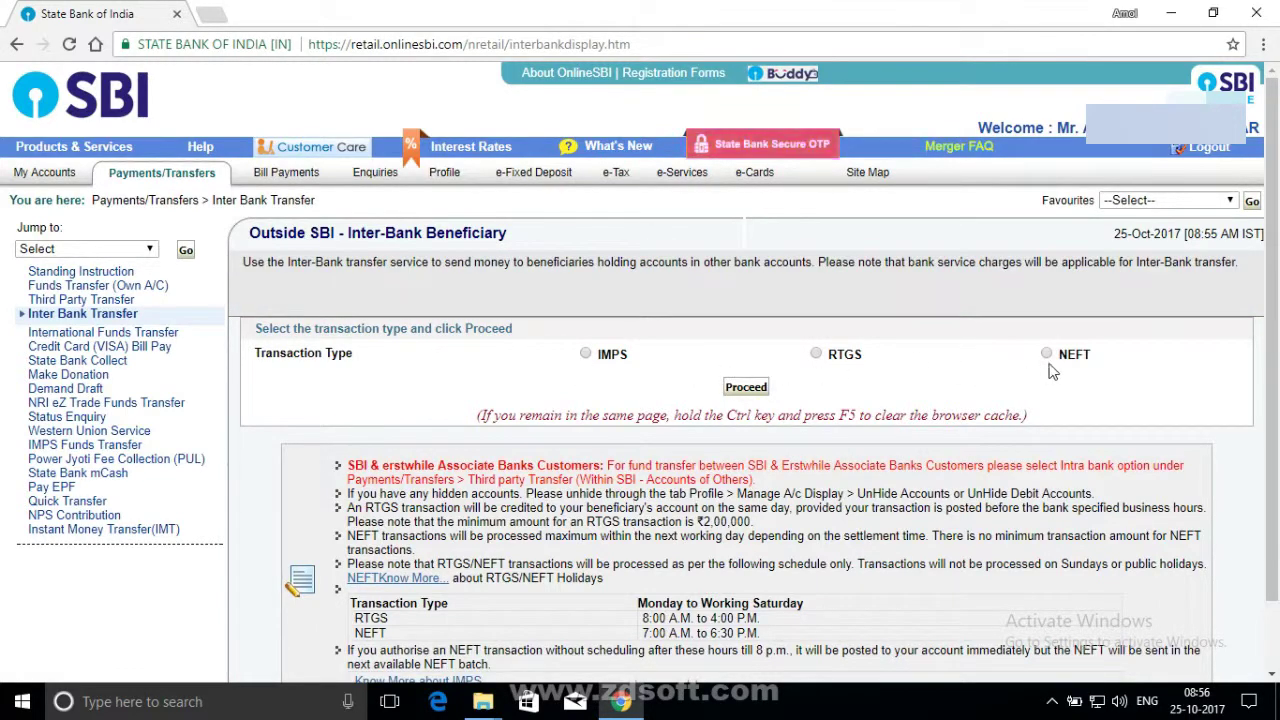
mouse_move(1074, 360)
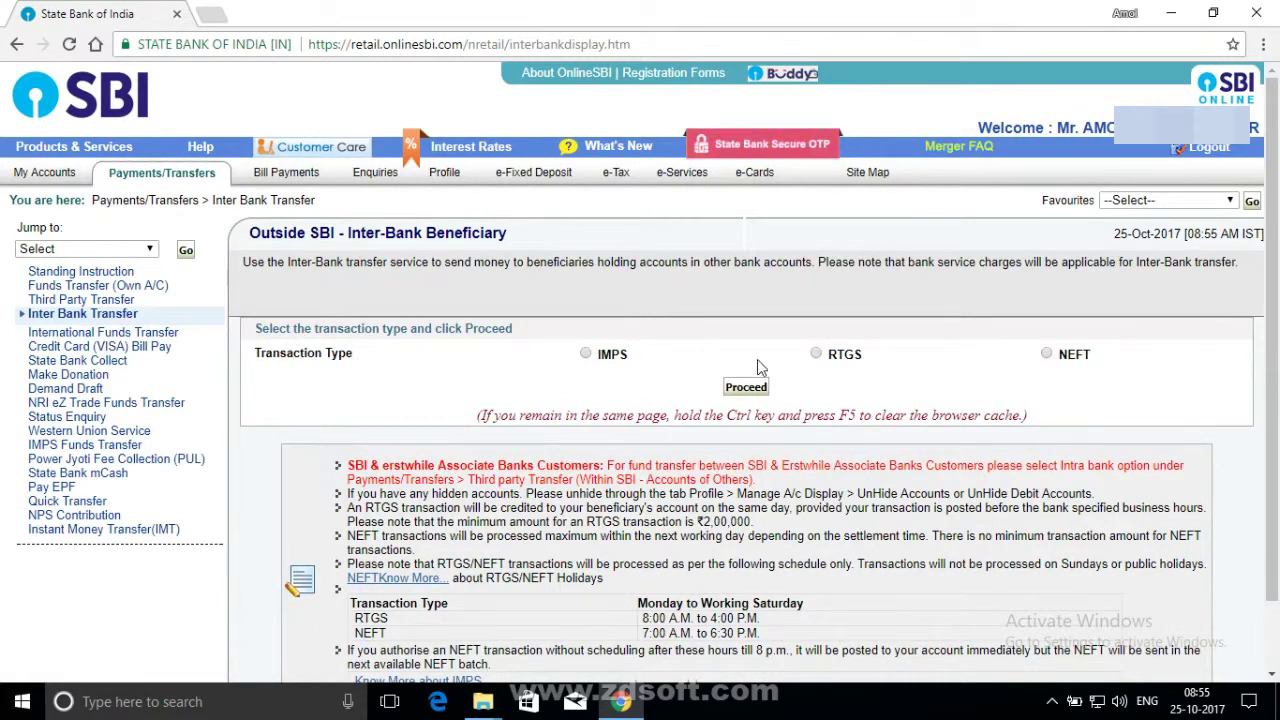